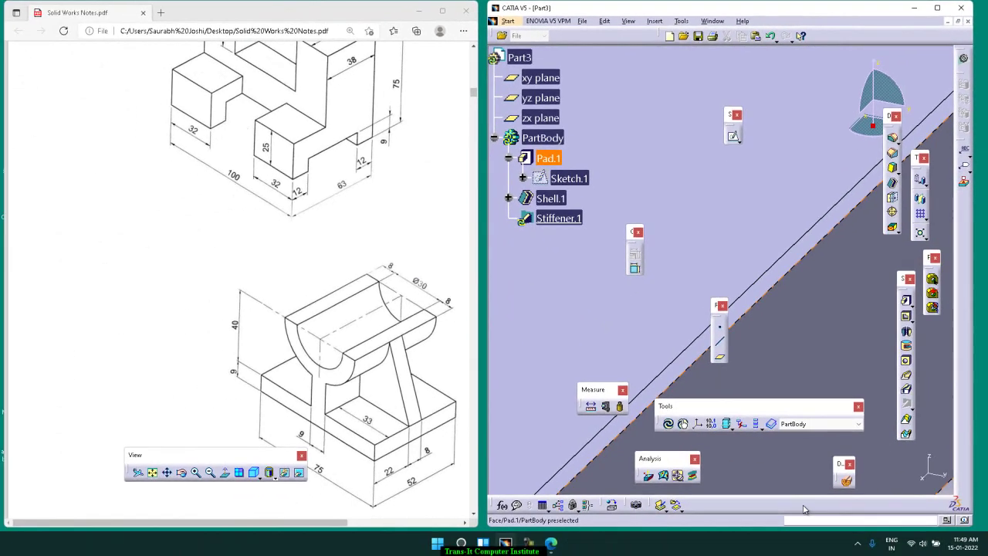
Hide the View toolbar and display it again
{"action": "right_click", "coordinate": [806, 509]}
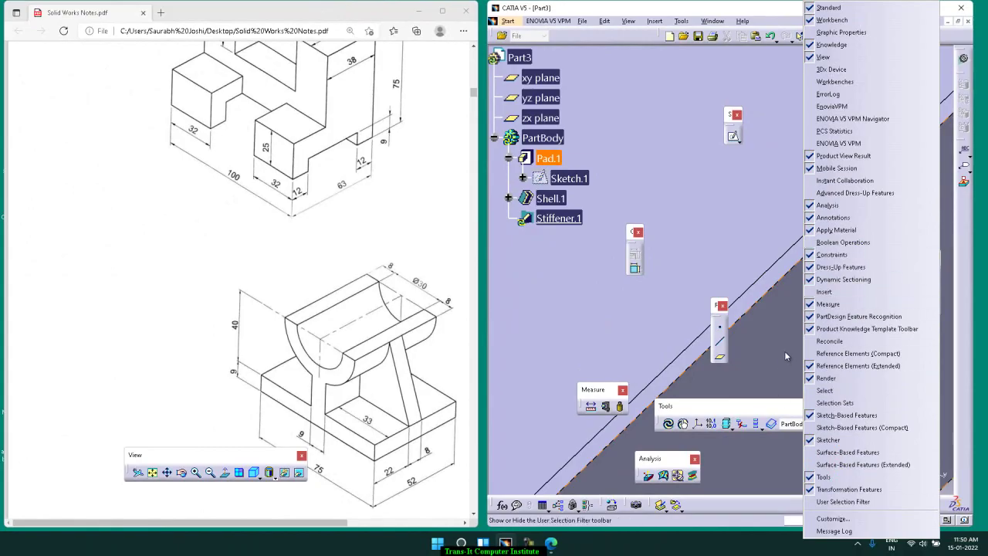
{"action": "left_click", "coordinate": [838, 58]}
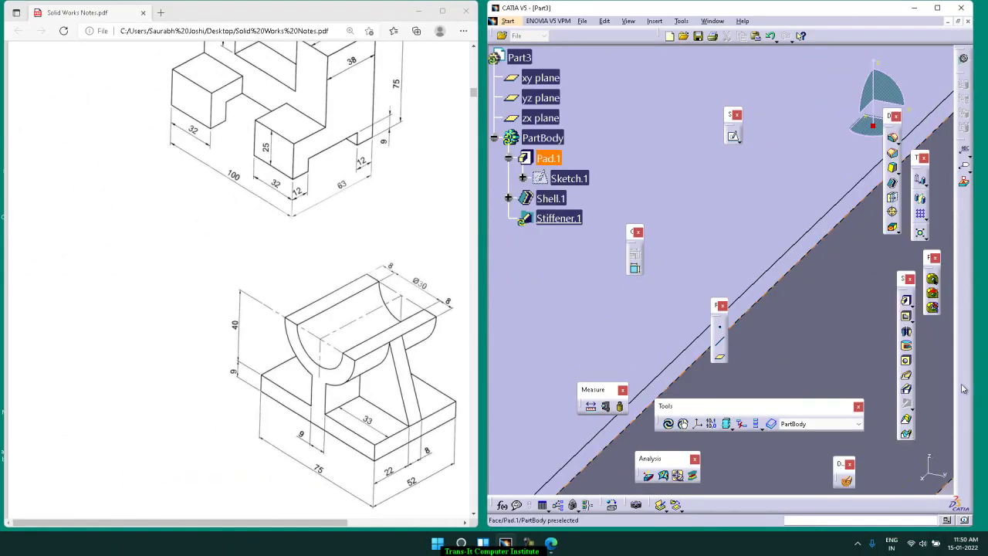
{"action": "right_click", "coordinate": [908, 361]}
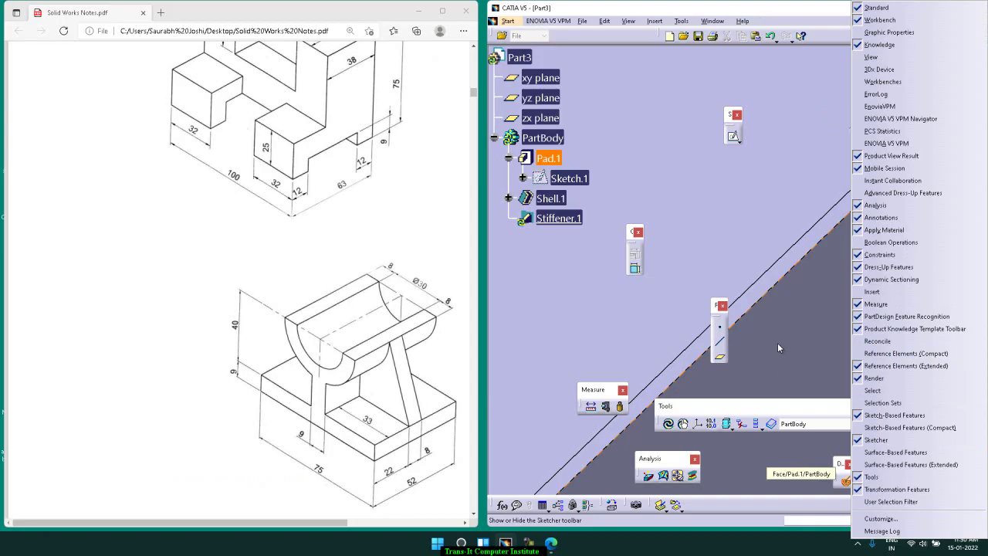
{"action": "left_click", "coordinate": [870, 58]}
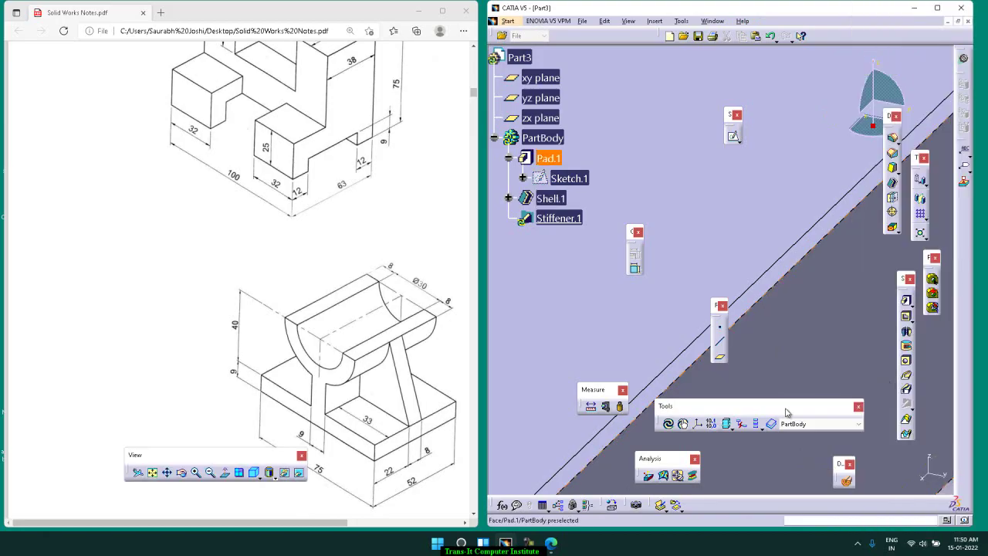
Move the floating Tools toolbar further up over the model and maximize the CATIA window
{"action": "left_click_drag", "start_coordinate": [780, 415], "coordinate": [791, 359]}
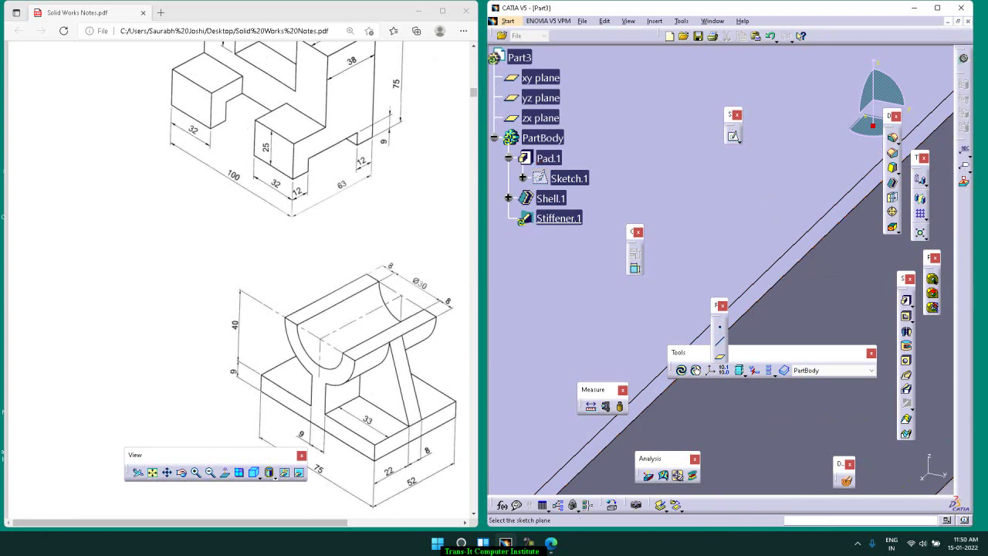
{"action": "left_click", "coordinate": [940, 8]}
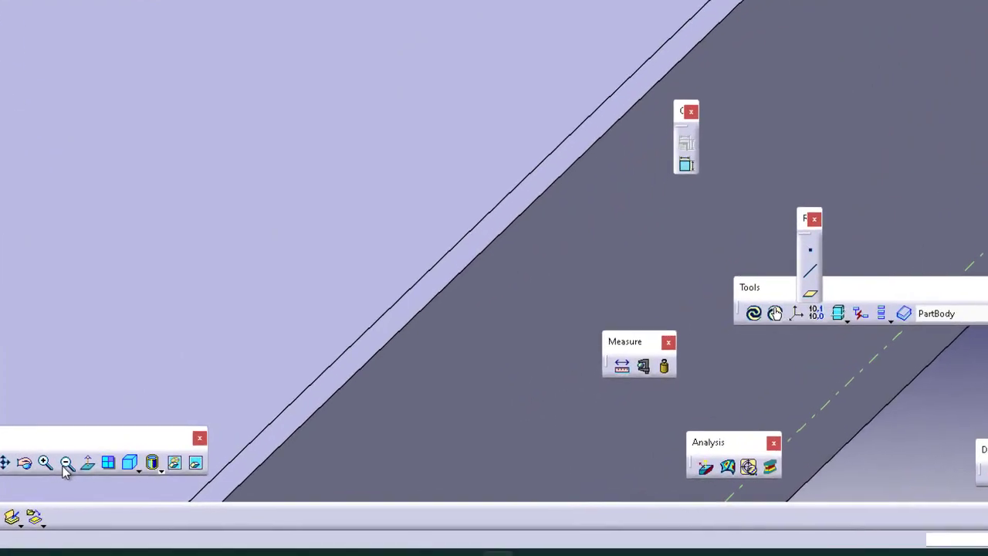
Start a new sketch on the inner floor face of the shelled box
{"action": "left_click", "coordinate": [52, 463]}
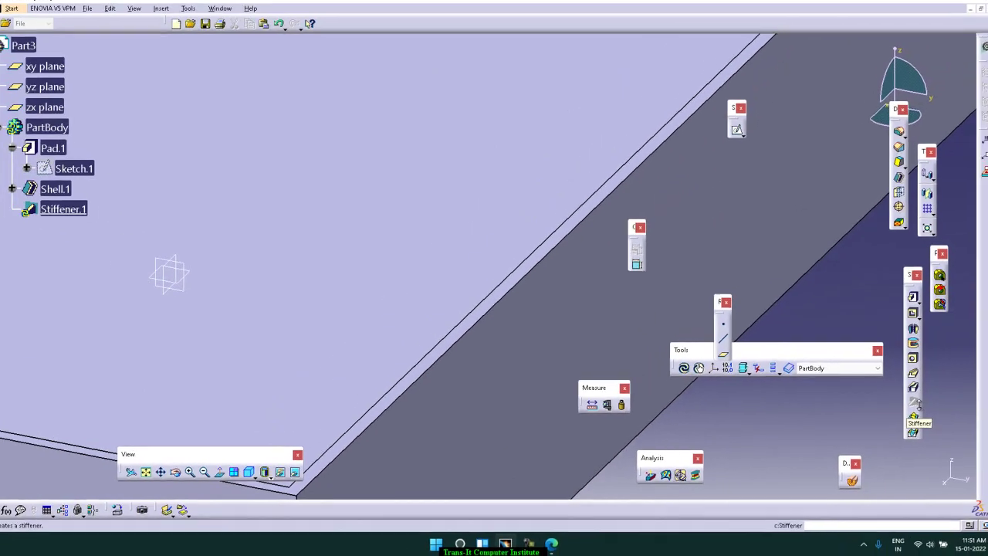
{"action": "left_click", "coordinate": [918, 409]}
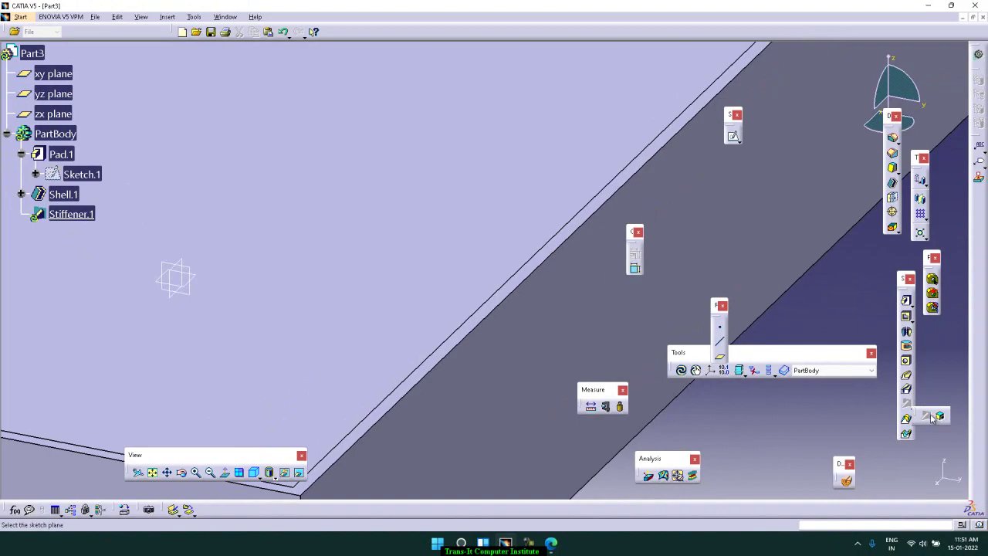
{"action": "left_click", "coordinate": [932, 418]}
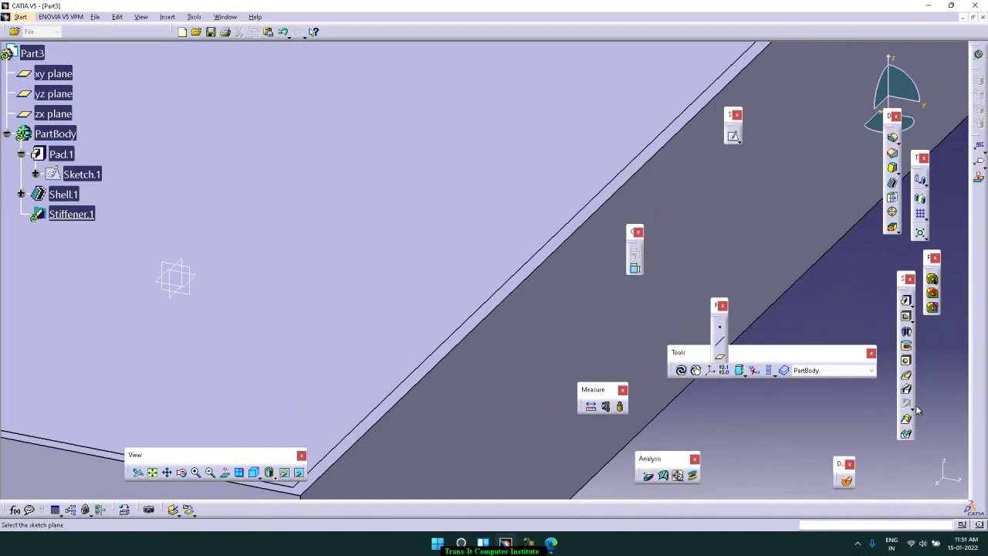
{"action": "left_click", "coordinate": [606, 193]}
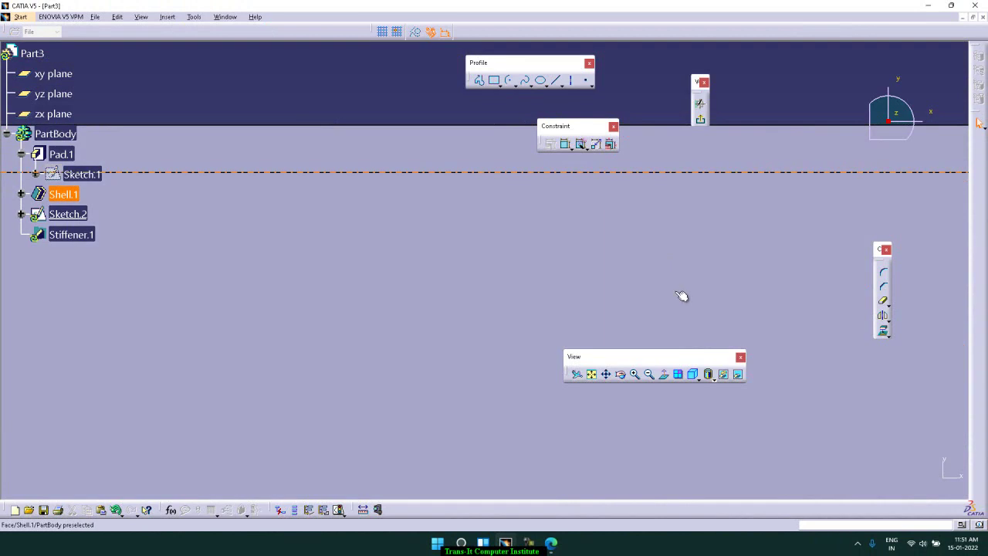
Draw a horizontal line above the sketch origin, spanning nearly the full width of the shell's floor
{"action": "left_click", "coordinate": [649, 375]}
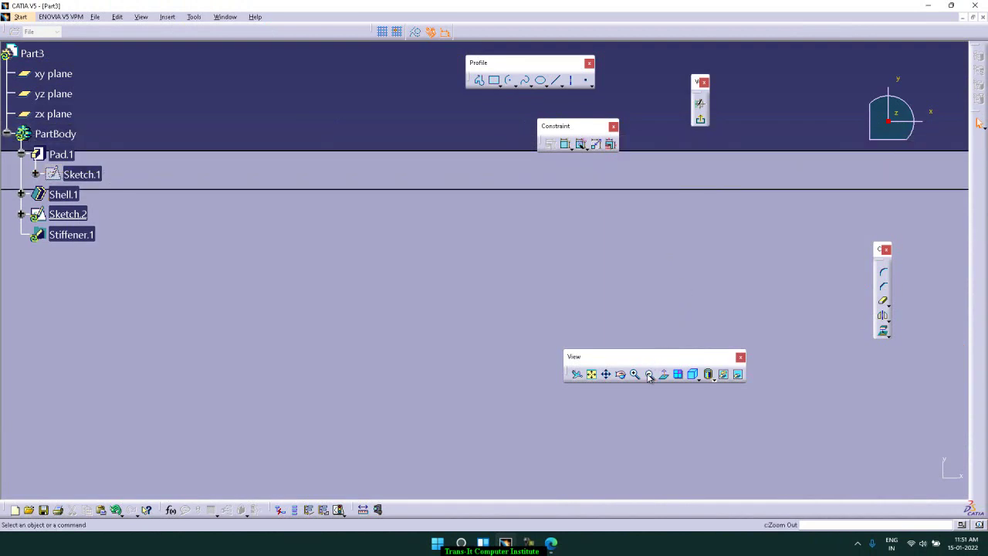
{"action": "left_click", "coordinate": [649, 375]}
{"action": "left_click", "coordinate": [650, 375]}
{"action": "left_click", "coordinate": [650, 376]}
{"action": "left_click", "coordinate": [649, 375]}
{"action": "left_click", "coordinate": [649, 375]}
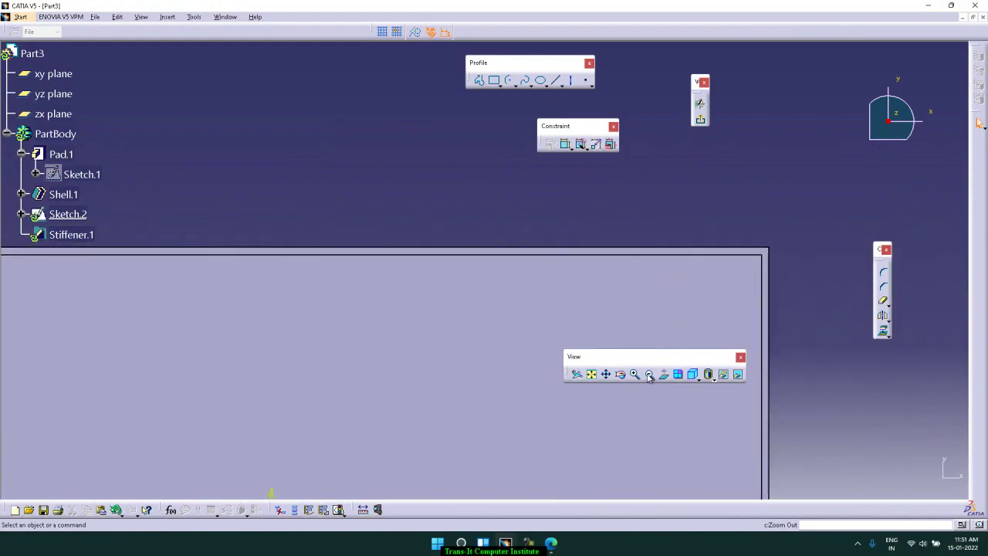
{"action": "left_click", "coordinate": [649, 375]}
{"action": "left_click", "coordinate": [649, 376]}
{"action": "left_click", "coordinate": [649, 375]}
{"action": "left_click", "coordinate": [649, 375]}
{"action": "left_click", "coordinate": [649, 375]}
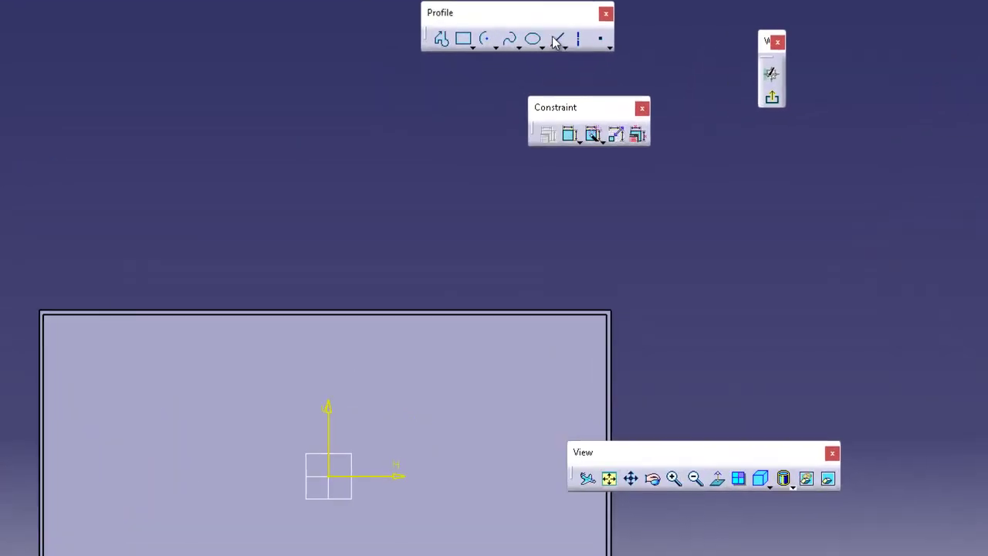
{"action": "left_click", "coordinate": [558, 40]}
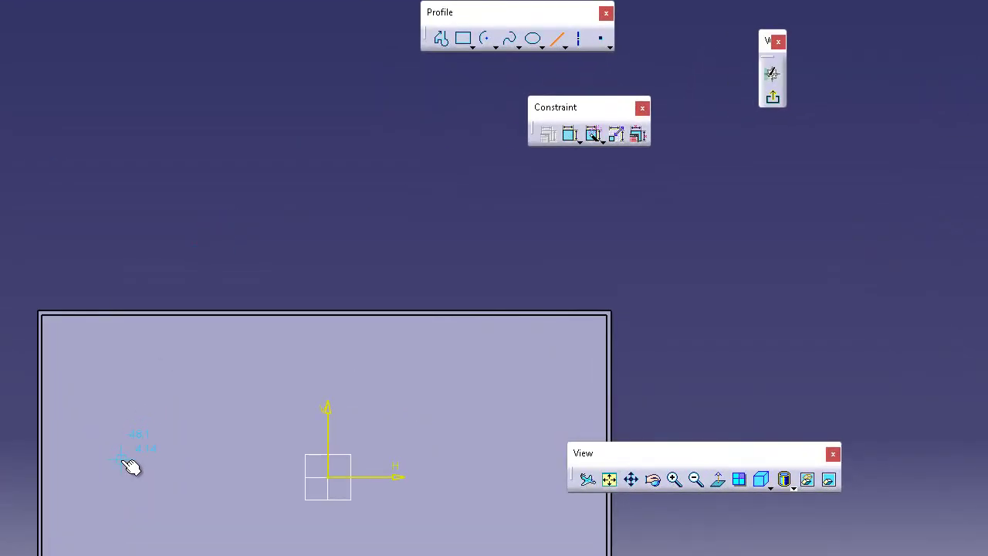
{"action": "left_click", "coordinate": [50, 378]}
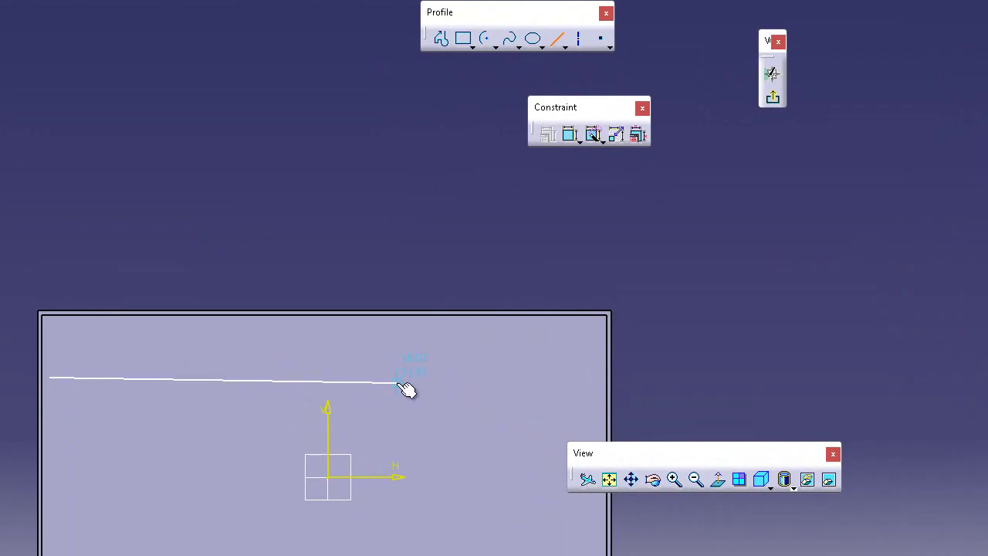
{"action": "left_click", "coordinate": [557, 377]}
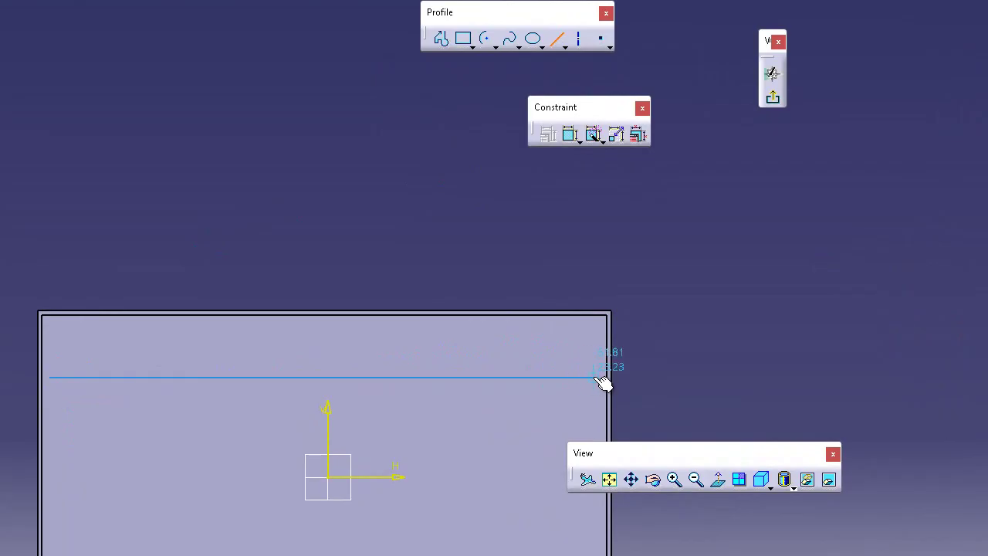
{"action": "left_click", "coordinate": [602, 378]}
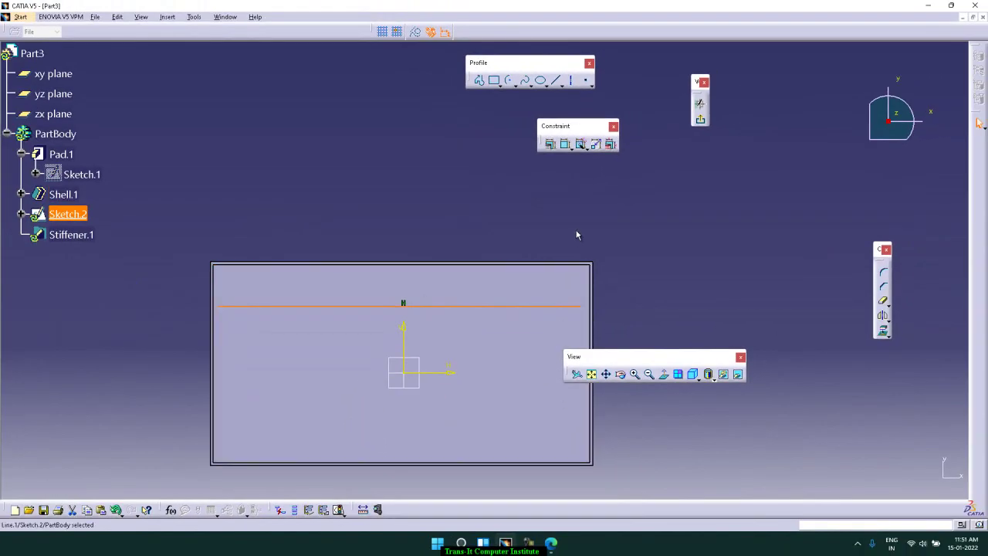
Try to project 3D elements onto the sketch plane while the horizontal line is selected
{"action": "left_click", "coordinate": [557, 81]}
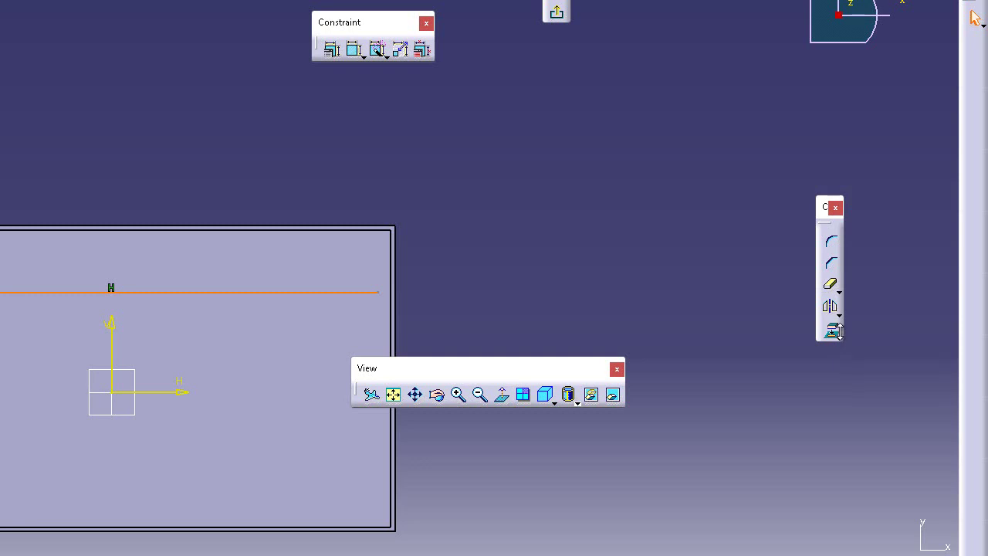
{"action": "left_click", "coordinate": [840, 336]}
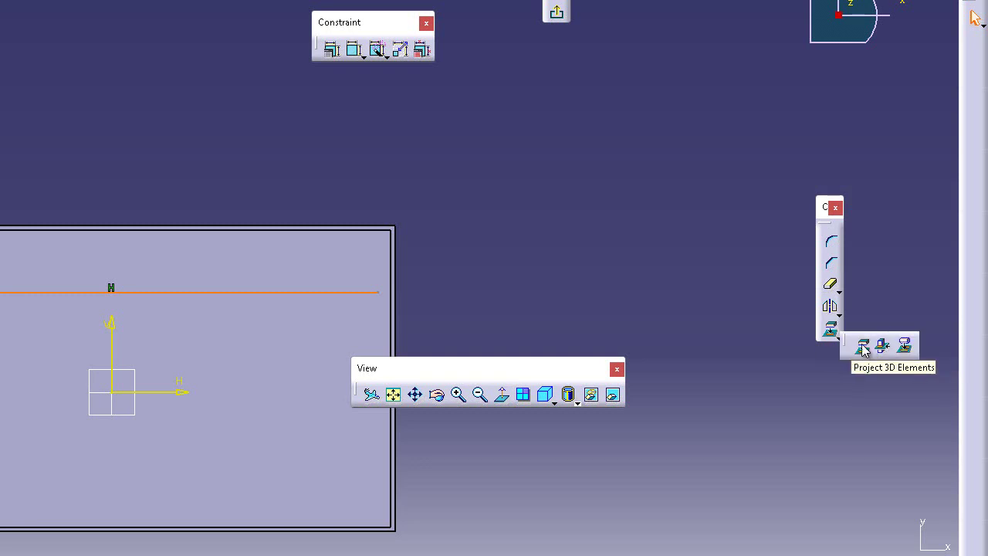
{"action": "left_click", "coordinate": [882, 346]}
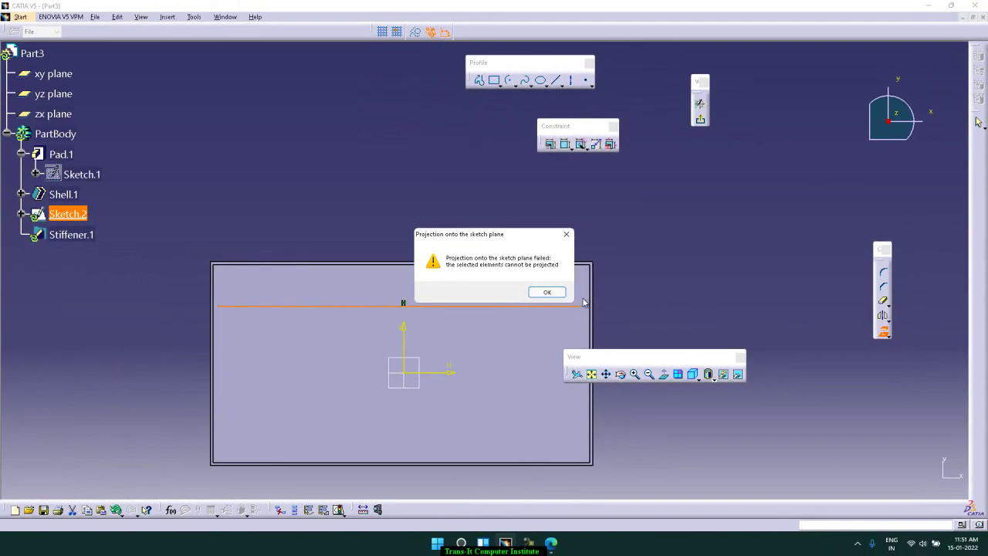
{"action": "left_click", "coordinate": [556, 294]}
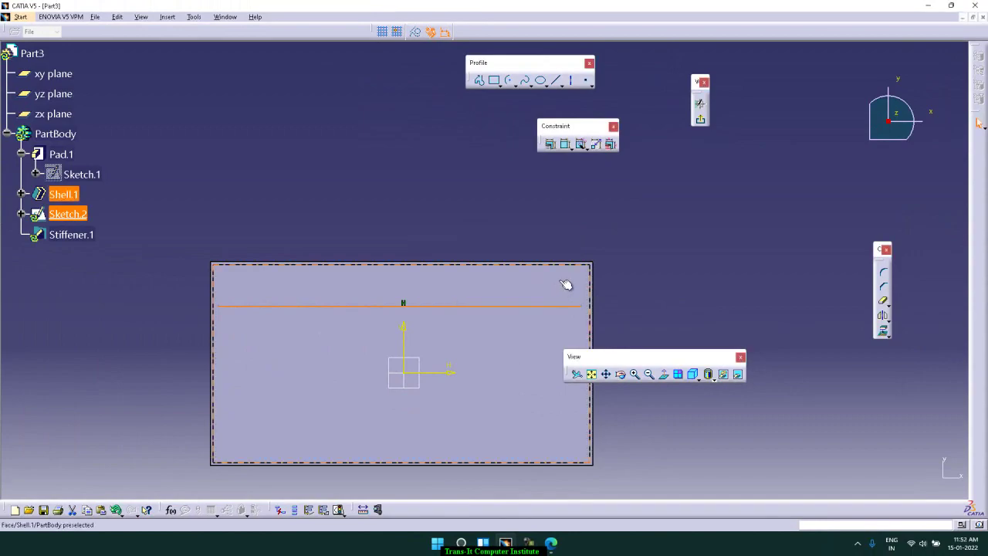
Project the upper inner edge of the shell onto the sketch plane with Project 3D Elements
{"action": "left_click", "coordinate": [787, 330]}
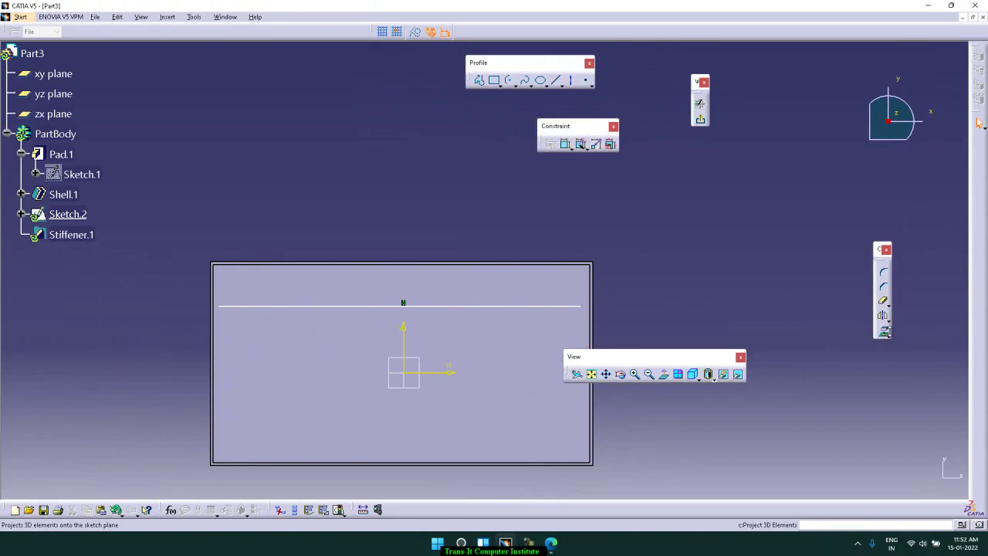
{"action": "left_click", "coordinate": [890, 334]}
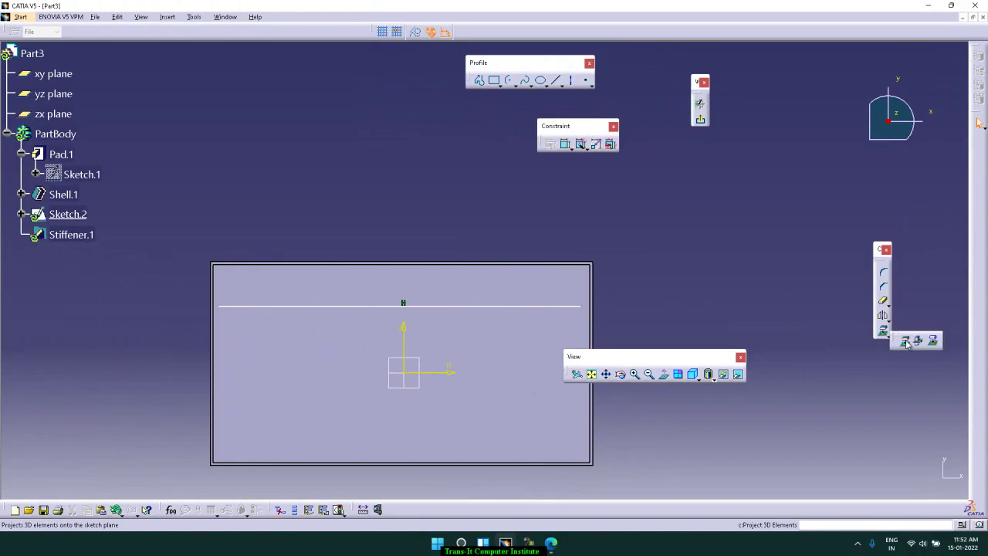
{"action": "left_click", "coordinate": [907, 340]}
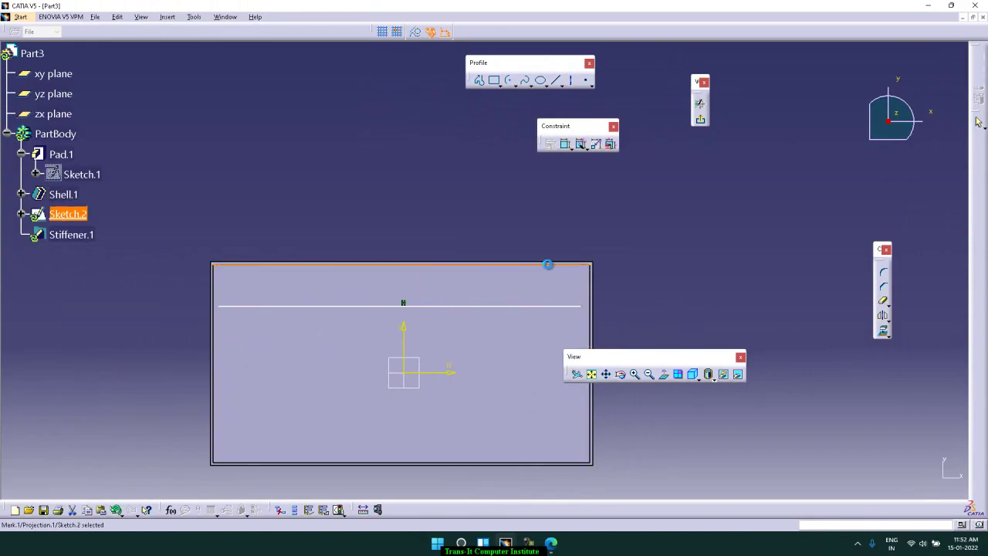
Try to project the shell's right inner edge onto the sketch plane
{"action": "left_click", "coordinate": [589, 289]}
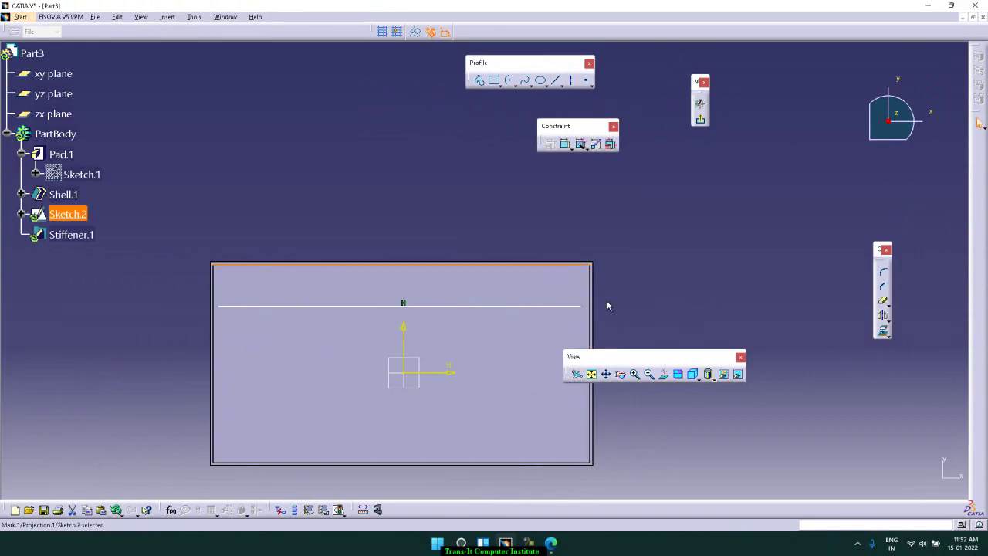
{"action": "left_click", "coordinate": [883, 330]}
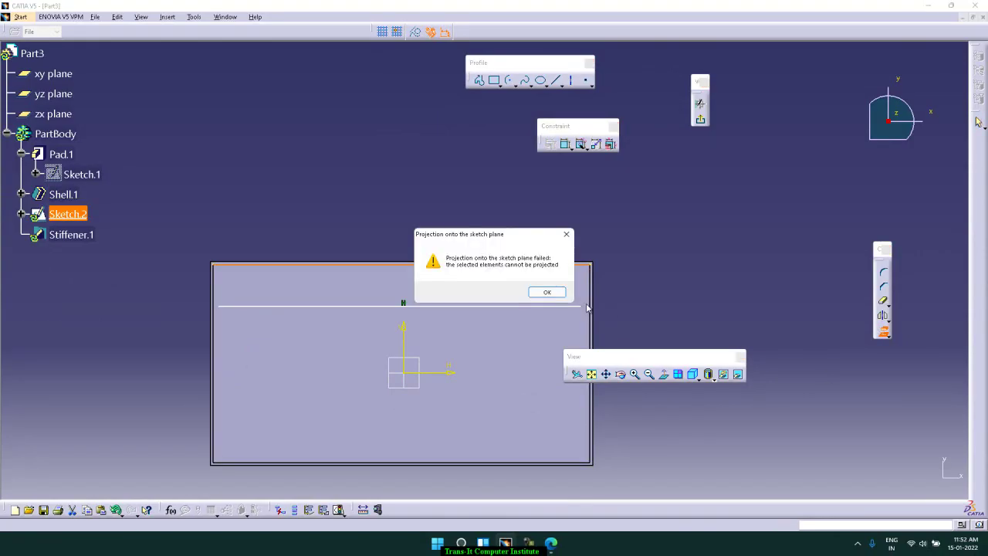
{"action": "left_click", "coordinate": [563, 292]}
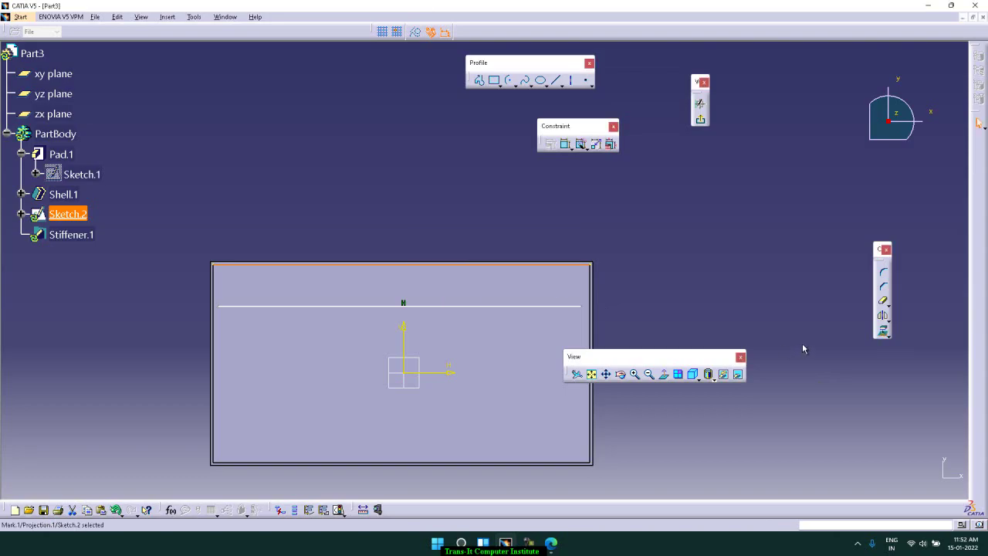
{"action": "left_click", "coordinate": [883, 332]}
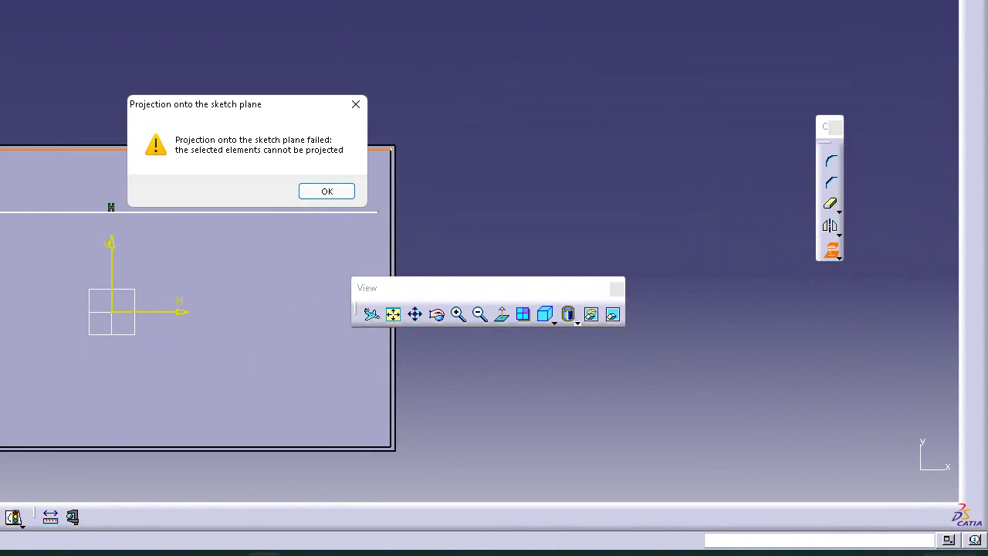
{"action": "left_click", "coordinate": [344, 195]}
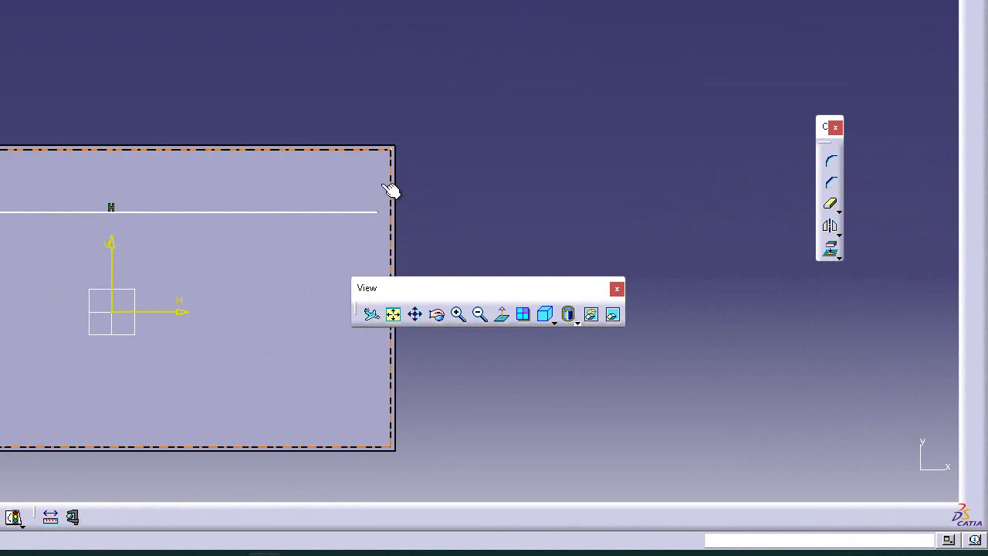
{"action": "left_click", "coordinate": [401, 197]}
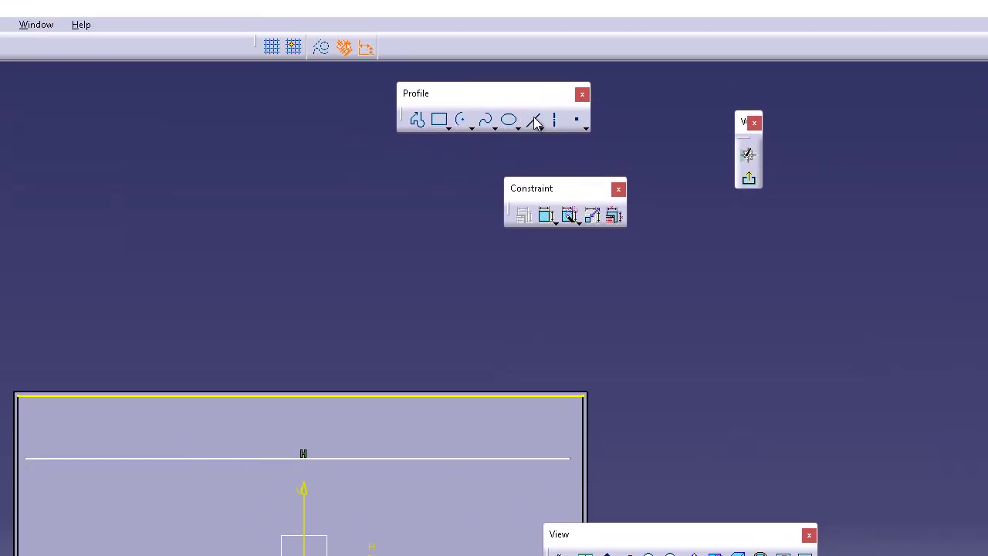
Draw a vertical line about 47 mm long to the left of the sketch origin, crossing the horizontal line
{"action": "left_click", "coordinate": [535, 121]}
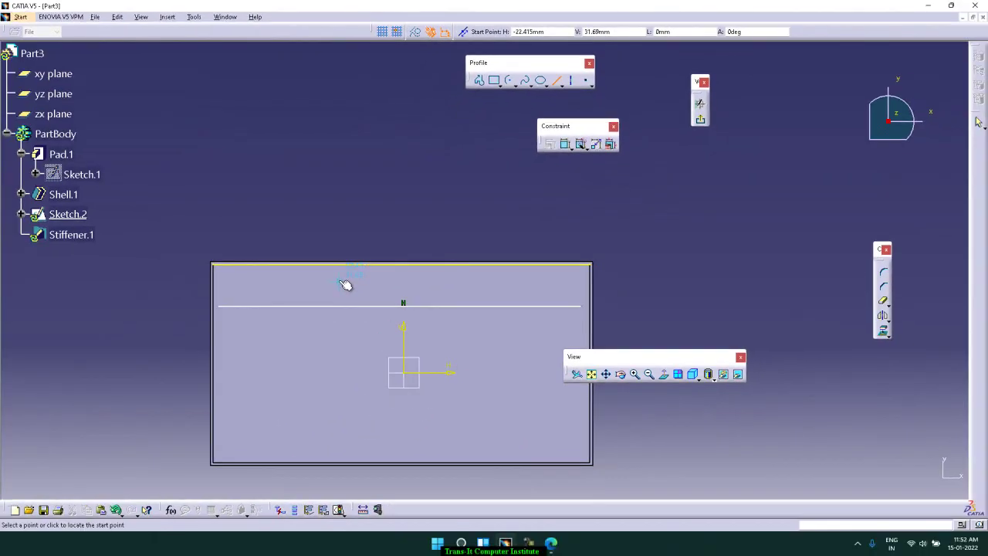
{"action": "left_click", "coordinate": [227, 406]}
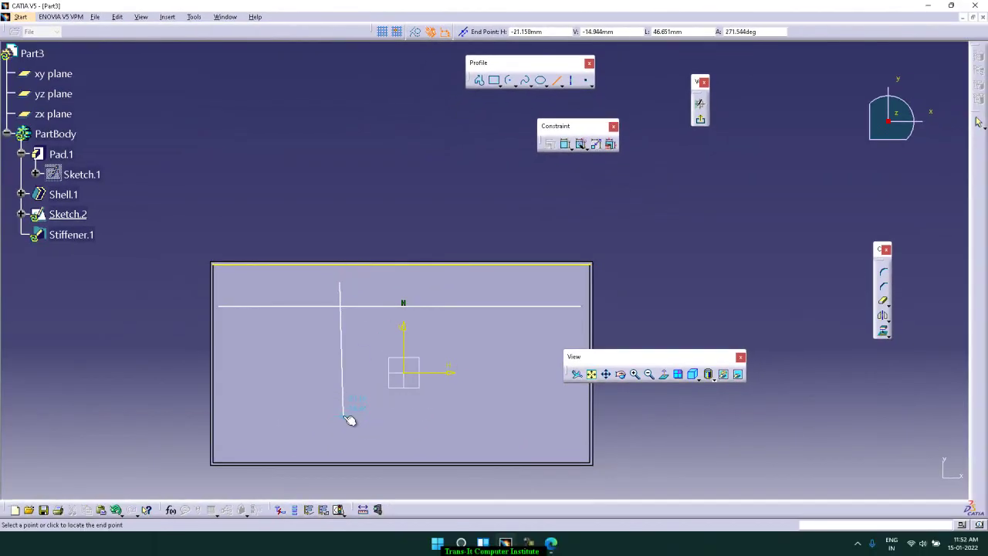
{"action": "left_click", "coordinate": [345, 425]}
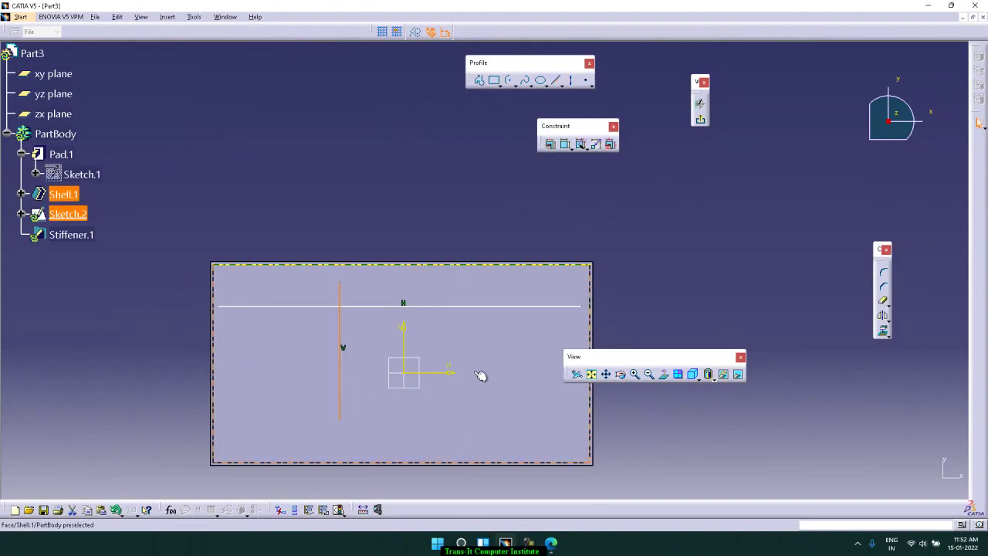
Draw a horizontal line about 2 mm below the sketch origin and a vertical line running down from it, right of the origin
{"action": "left_click", "coordinate": [556, 81]}
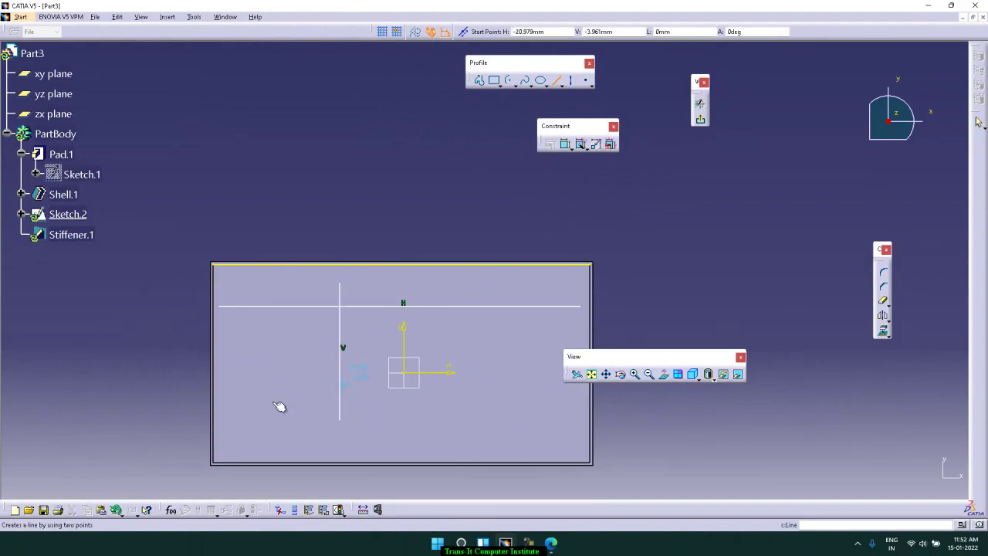
{"action": "left_click", "coordinate": [284, 378]}
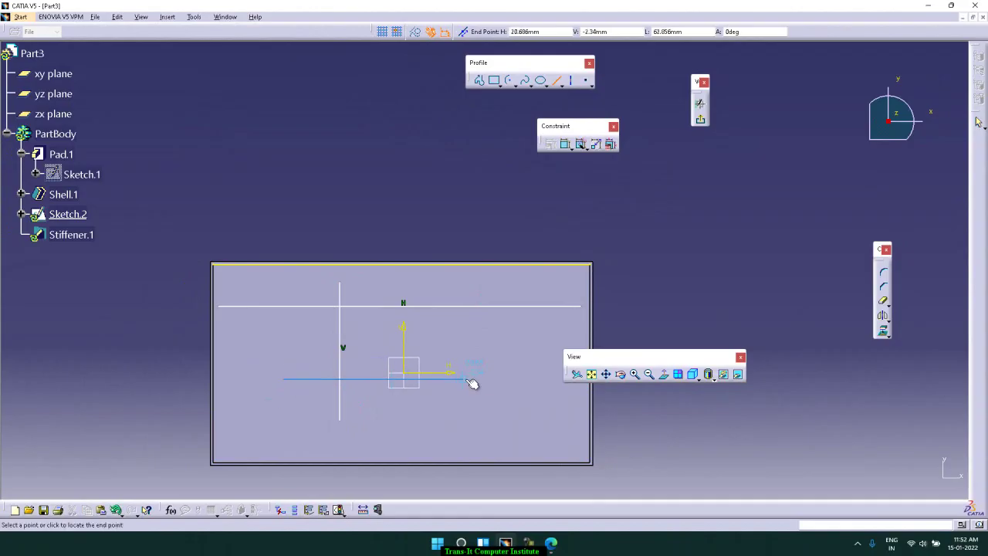
{"action": "left_click", "coordinate": [524, 381]}
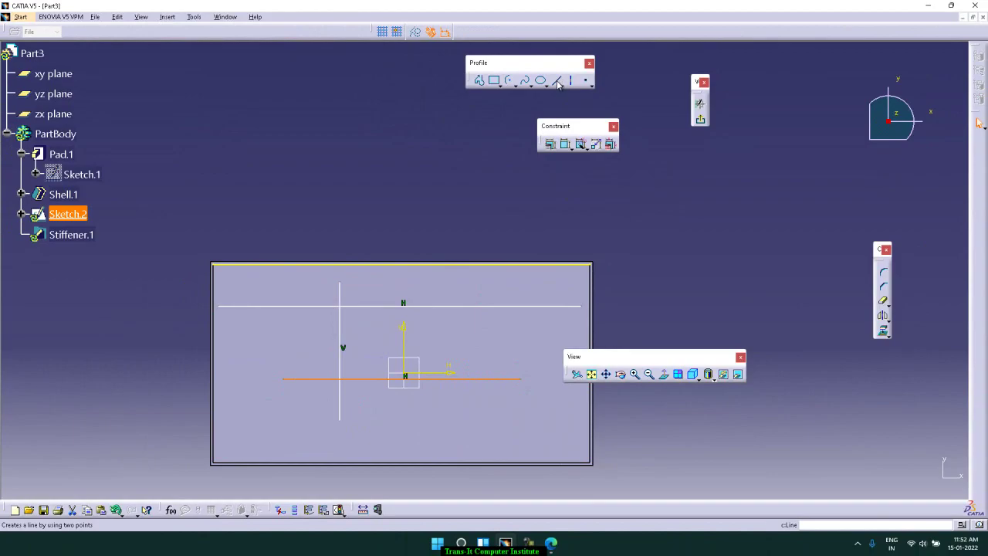
{"action": "left_click", "coordinate": [558, 81]}
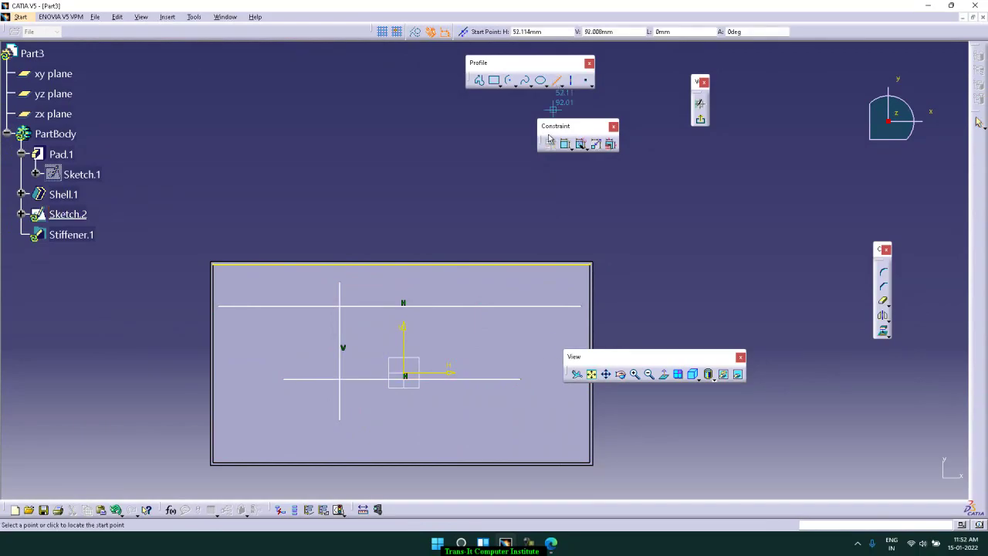
{"action": "left_click", "coordinate": [470, 379]}
{"action": "left_click", "coordinate": [470, 446]}
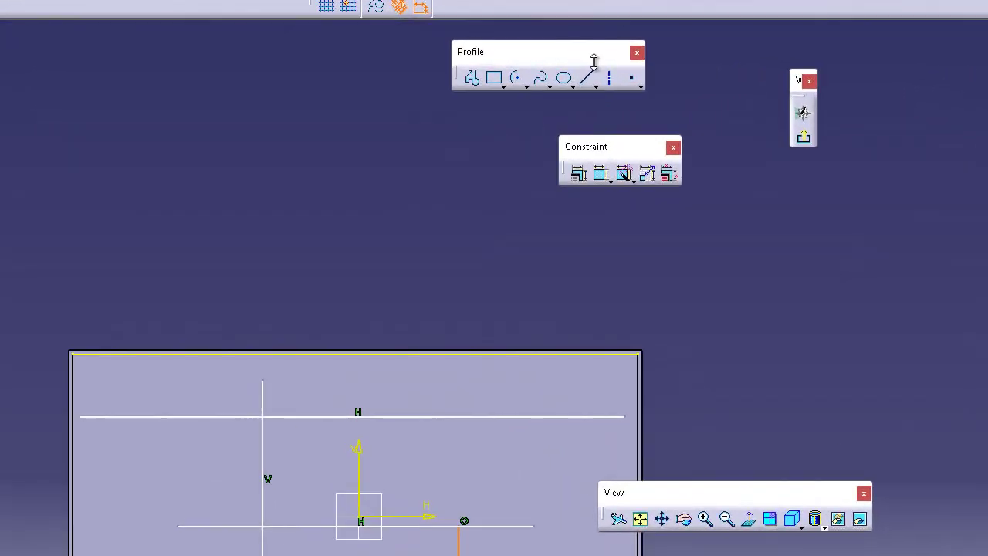
Connect the two horizontal lines with a vertical line about 7 mm right of the origin and draw another down from the lower line's left end
{"action": "left_click", "coordinate": [589, 81]}
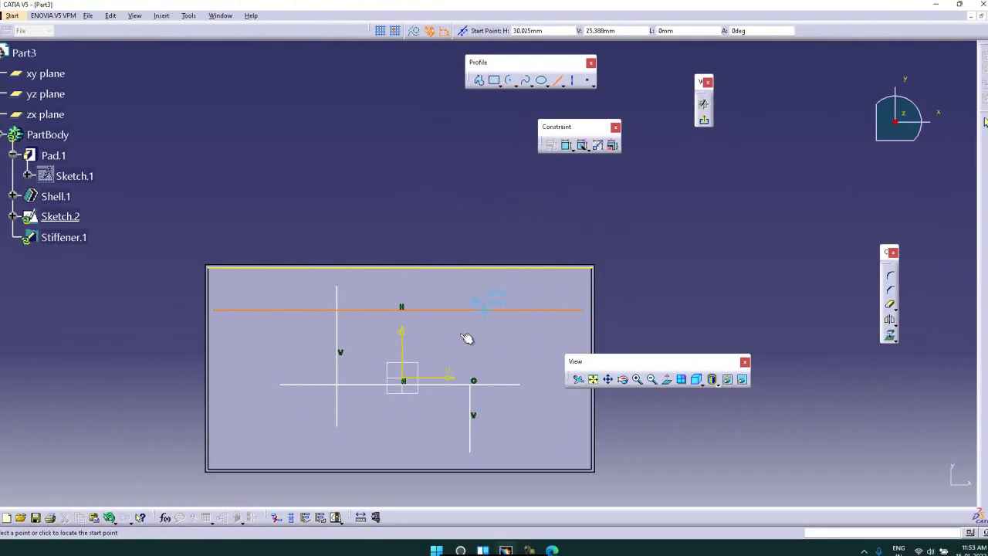
{"action": "left_click", "coordinate": [424, 378]}
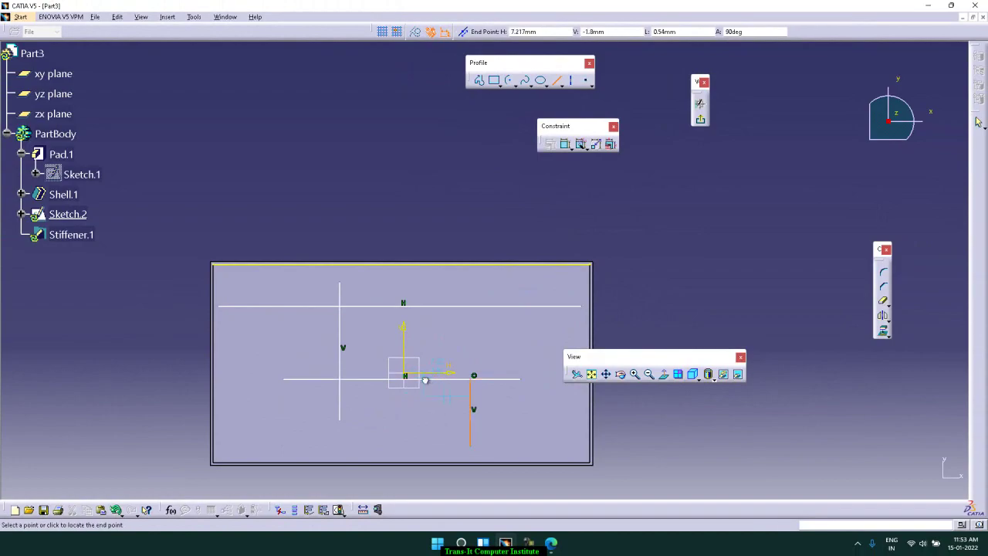
{"action": "left_click", "coordinate": [428, 303]}
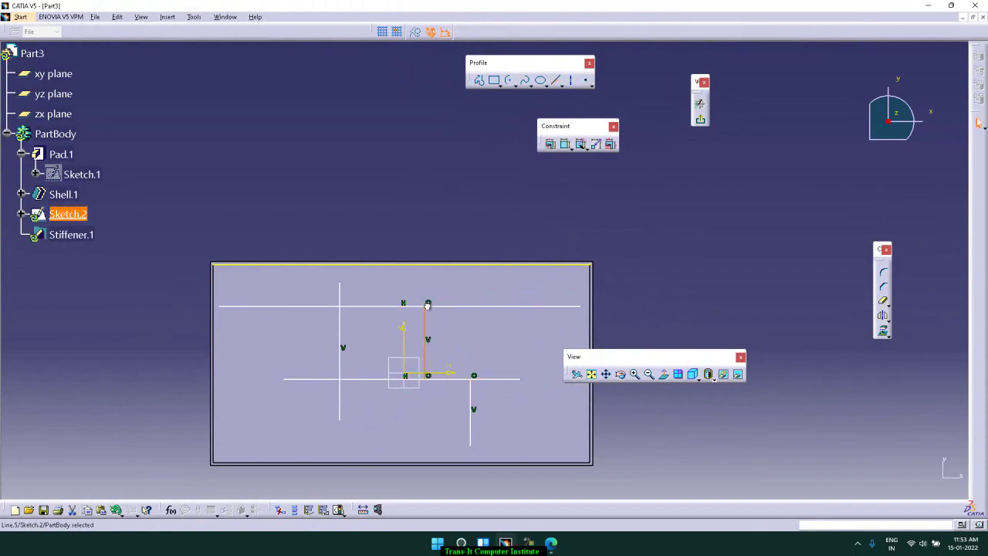
{"action": "left_click", "coordinate": [556, 81]}
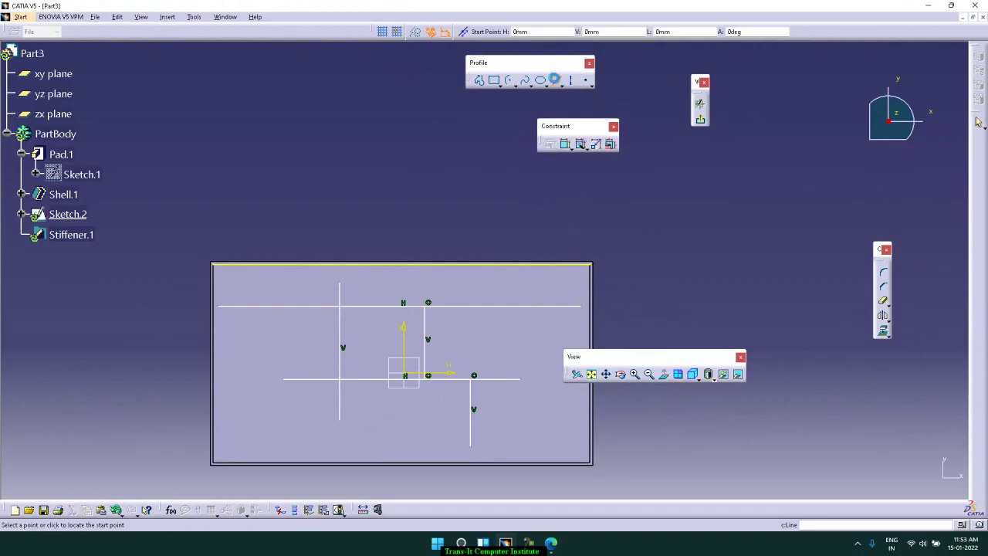
{"action": "left_click", "coordinate": [295, 378]}
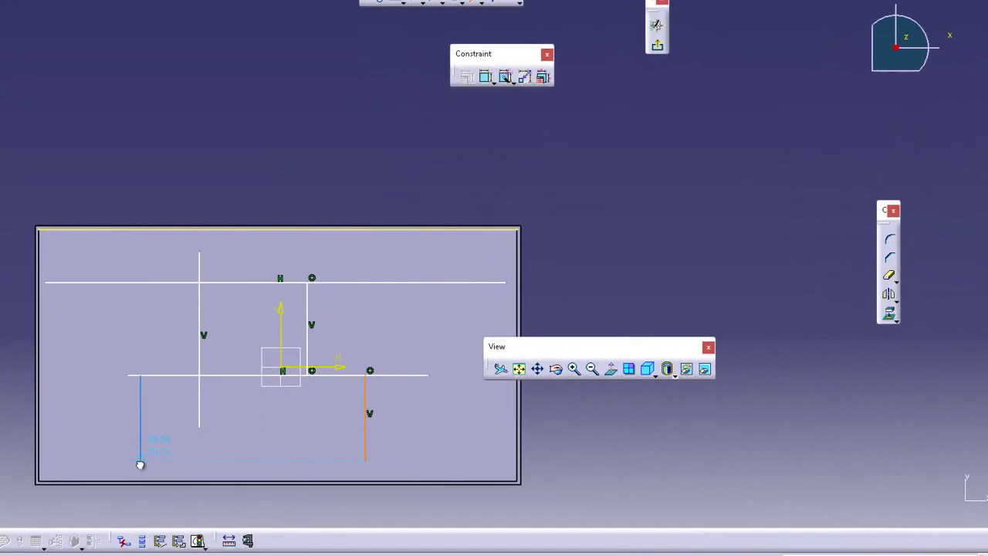
{"action": "left_click", "coordinate": [293, 450]}
Delete the projected upper shell edge from the sketch and exit the sketch
{"action": "left_click", "coordinate": [312, 157]}
{"action": "left_click", "coordinate": [323, 207]}
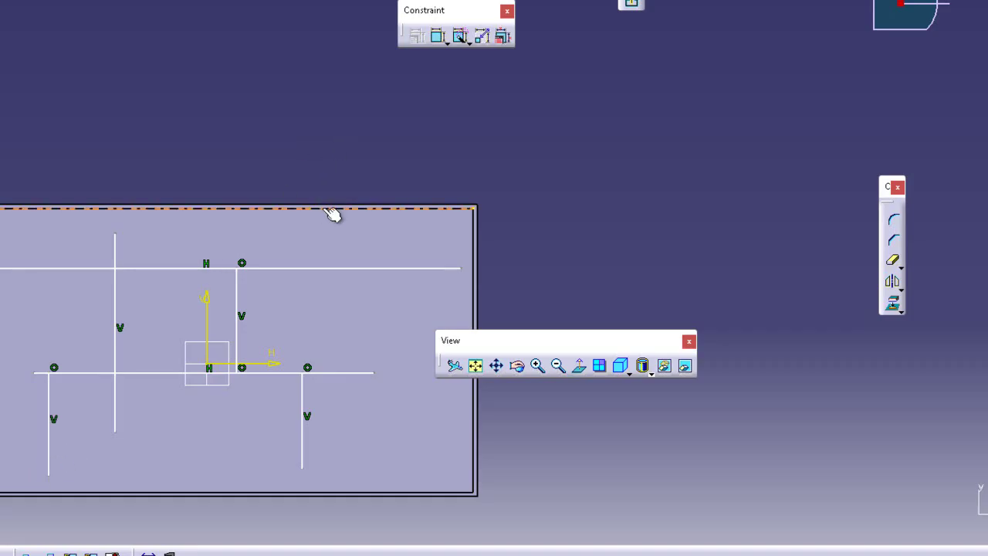
{"action": "left_click", "coordinate": [609, 71]}
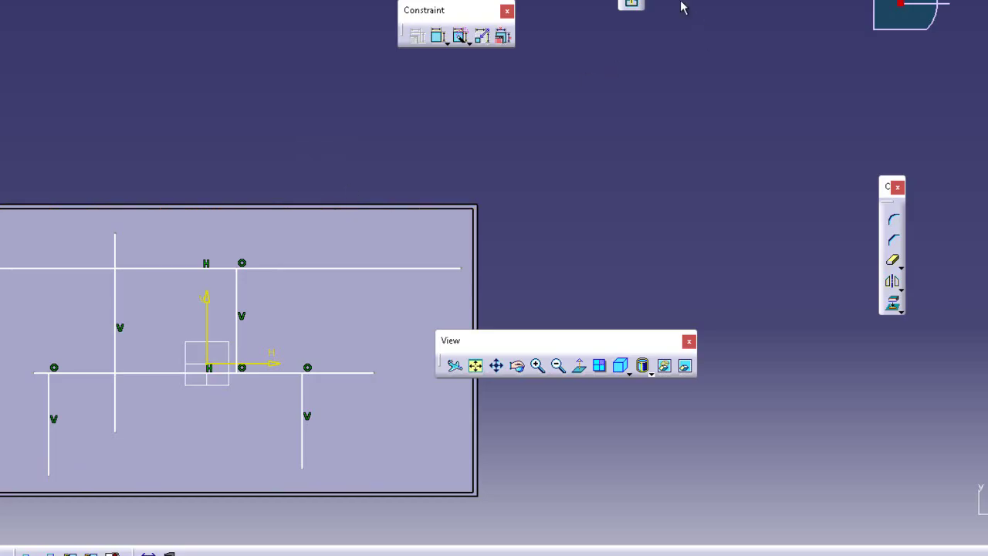
{"action": "left_click", "coordinate": [634, 7]}
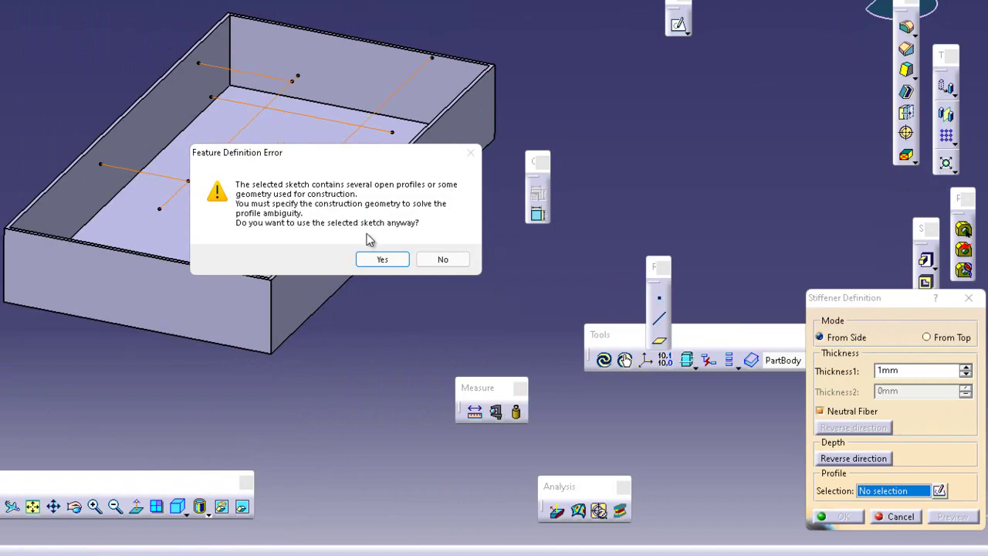
Create a From Top stiffener with 1 mm thickness and Neutral Fiber from the rib sketch, accepting its several open profiles
{"action": "left_click", "coordinate": [381, 260]}
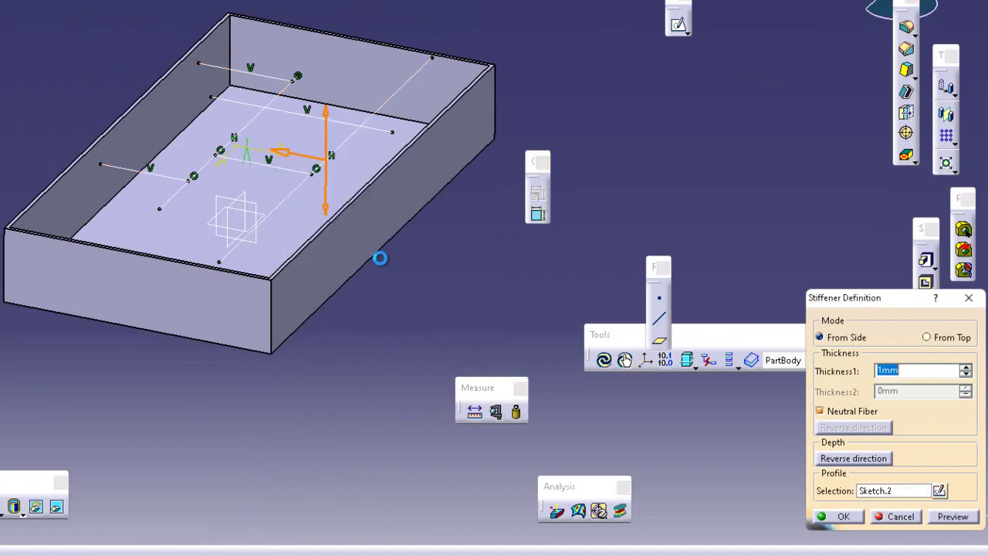
{"action": "left_click", "coordinate": [930, 339]}
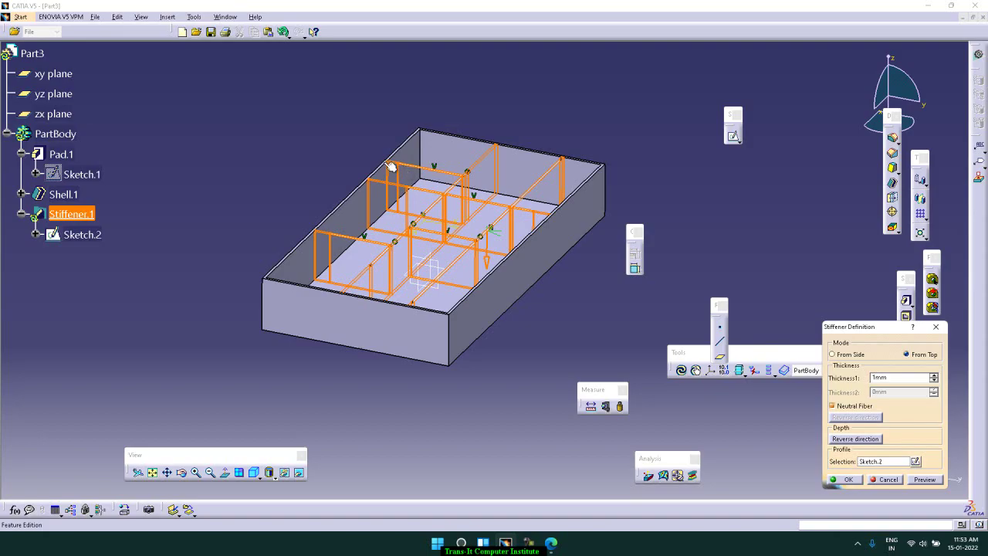
{"action": "left_click", "coordinate": [927, 479]}
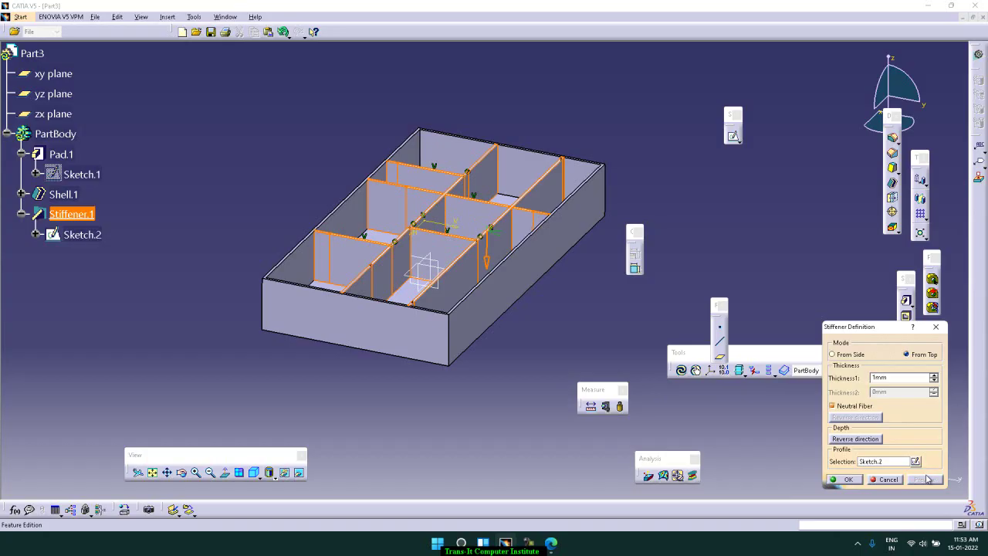
{"action": "left_click", "coordinate": [856, 480]}
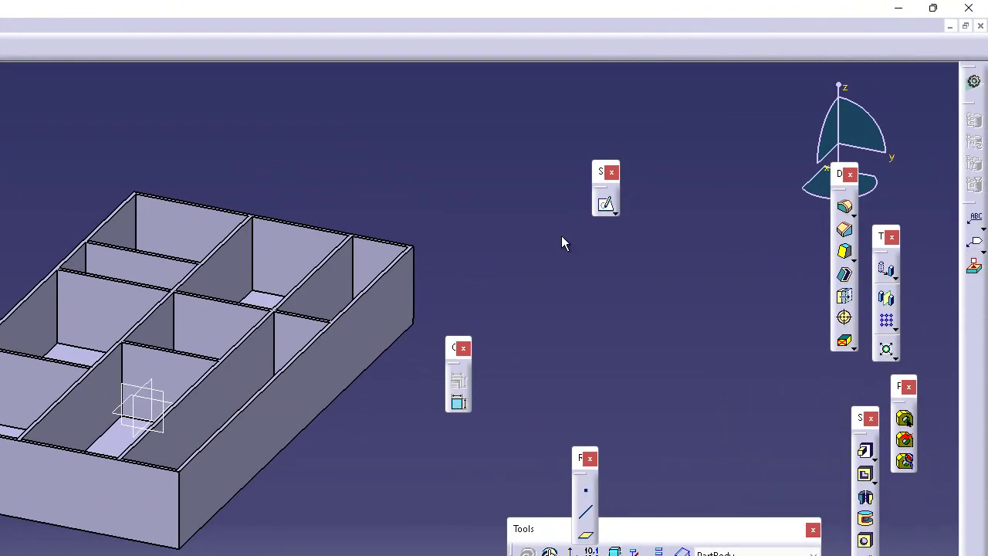
Show the modelling window beside the dimensioned block drawing in the PDF notes and create a new Part document
{"action": "left_click", "coordinate": [932, 7]}
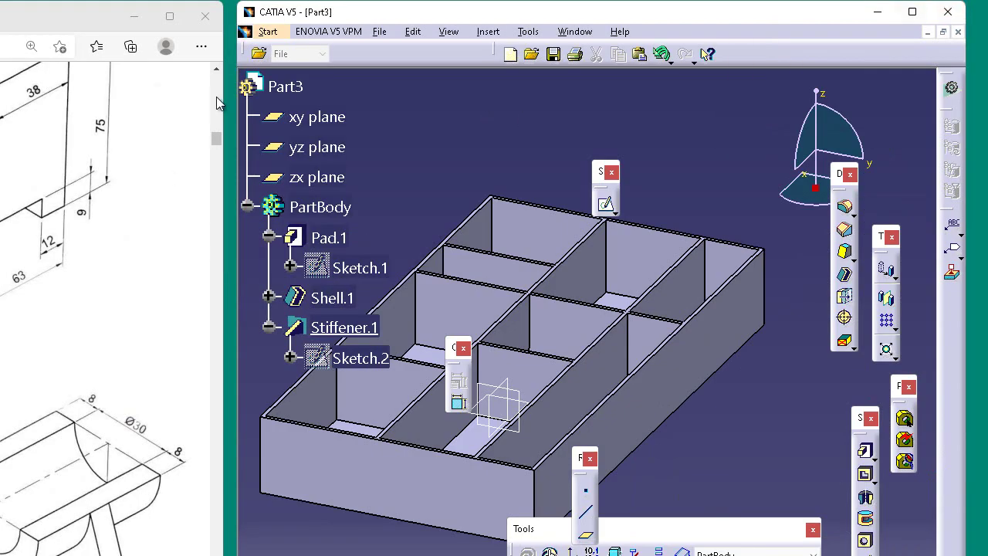
{"action": "left_click", "coordinate": [217, 68]}
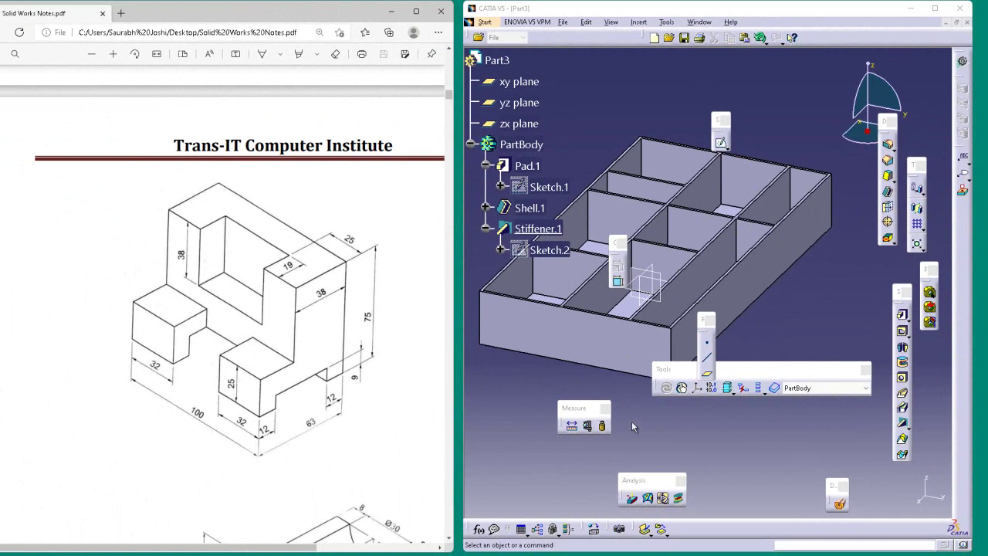
{"action": "left_click", "coordinate": [632, 421]}
{"action": "key", "text": "ctrl+n"}
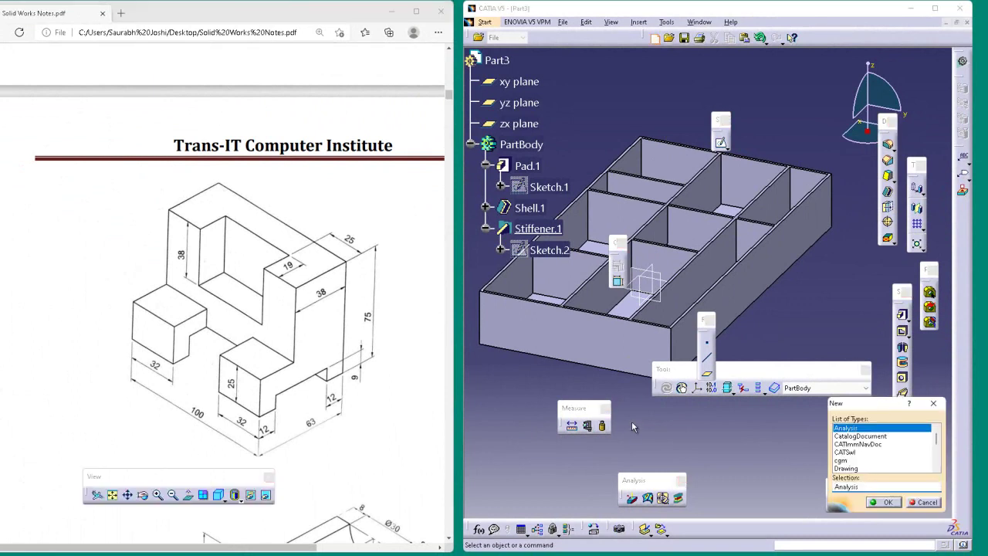
{"action": "type", "text": "Part"}
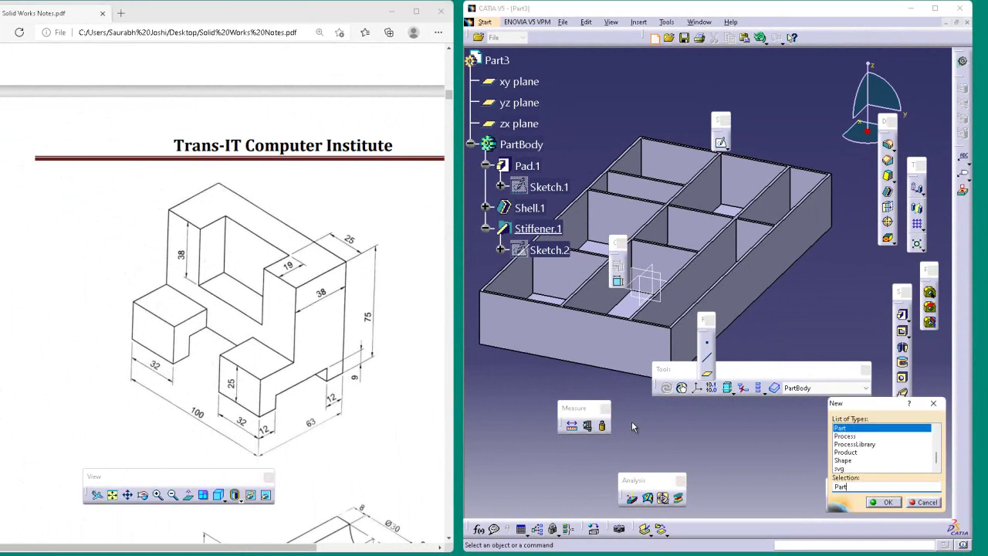
{"action": "key", "text": "Return"}
{"action": "key", "text": "Return"}
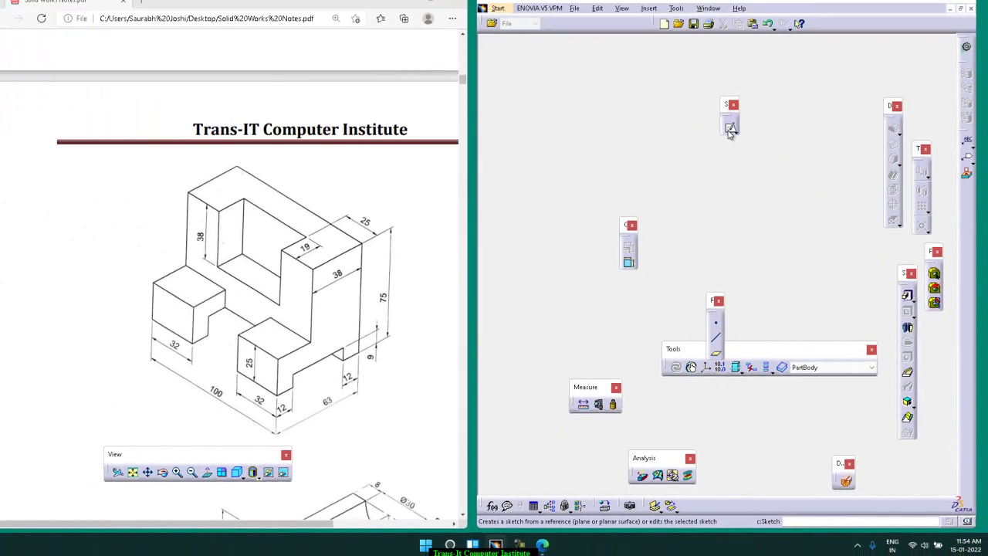
{"action": "left_click", "coordinate": [729, 128]}
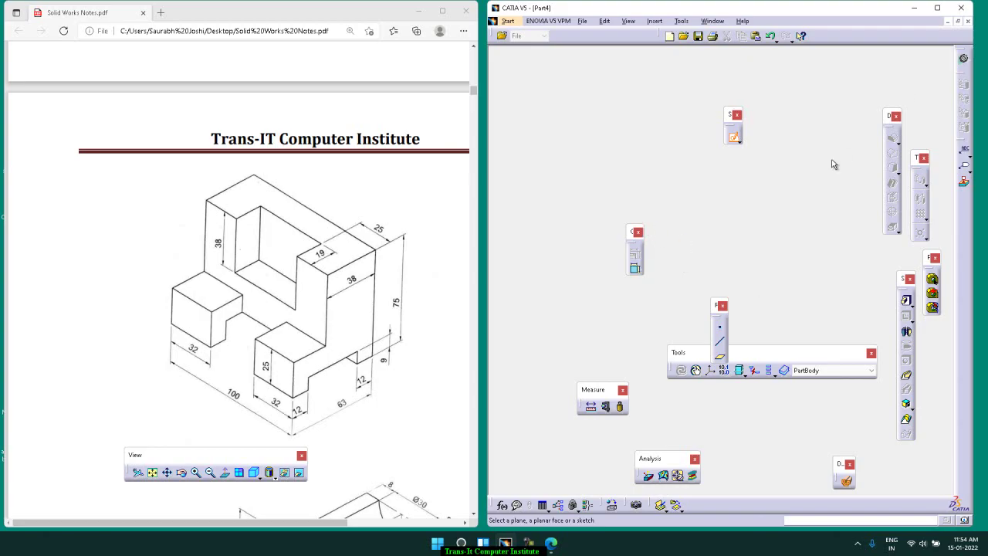
{"action": "key", "text": "Escape"}
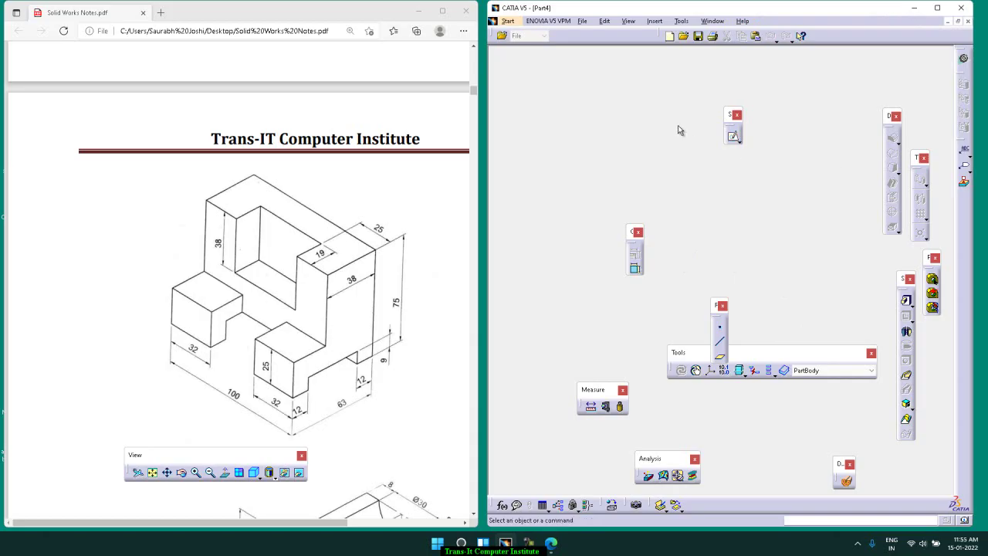
{"action": "left_click", "coordinate": [937, 8]}
{"action": "mouse_move", "coordinate": [950, 7]}
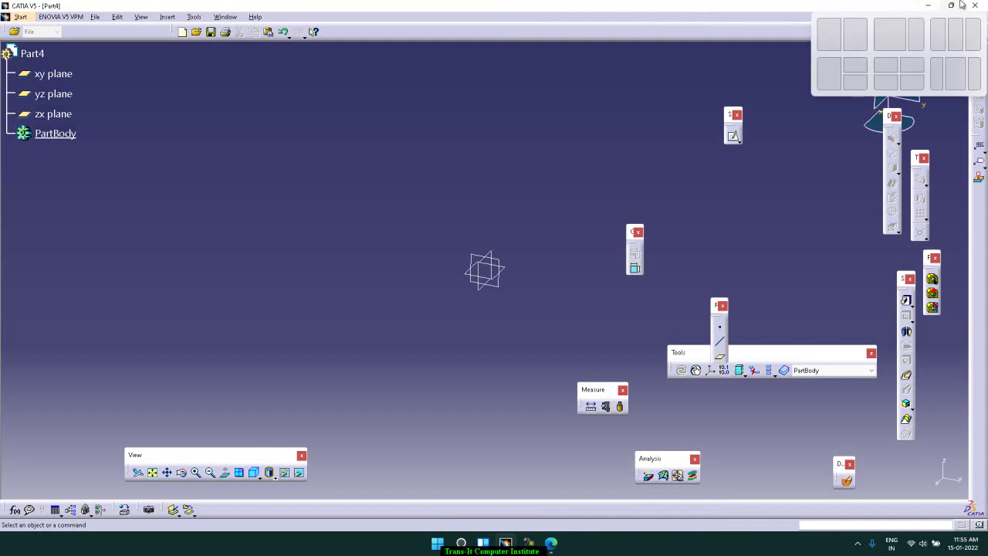
{"action": "left_click", "coordinate": [953, 8]}
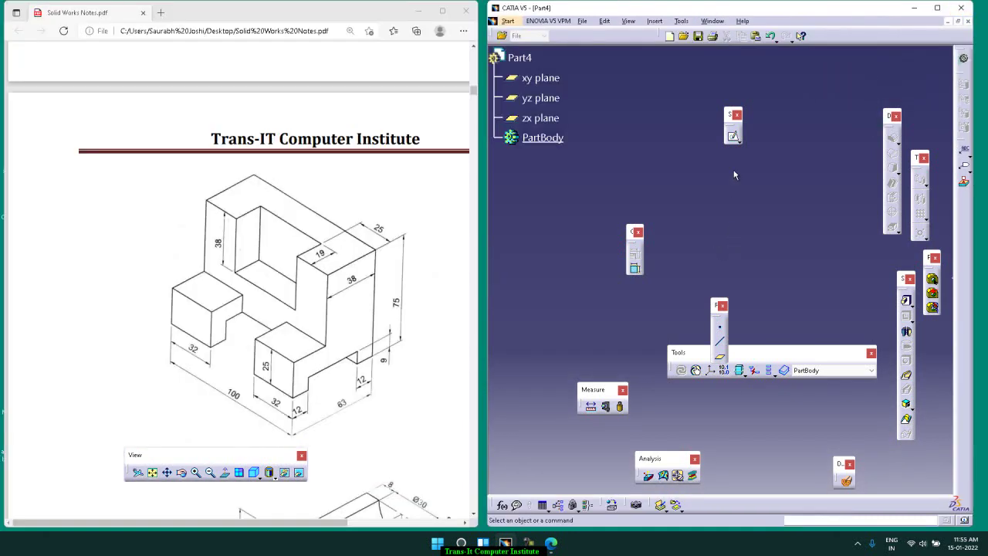
Start the Sketch command and move the point-line-plane and Tools toolbars clear of the middle of the modelling area
{"action": "left_click", "coordinate": [734, 137]}
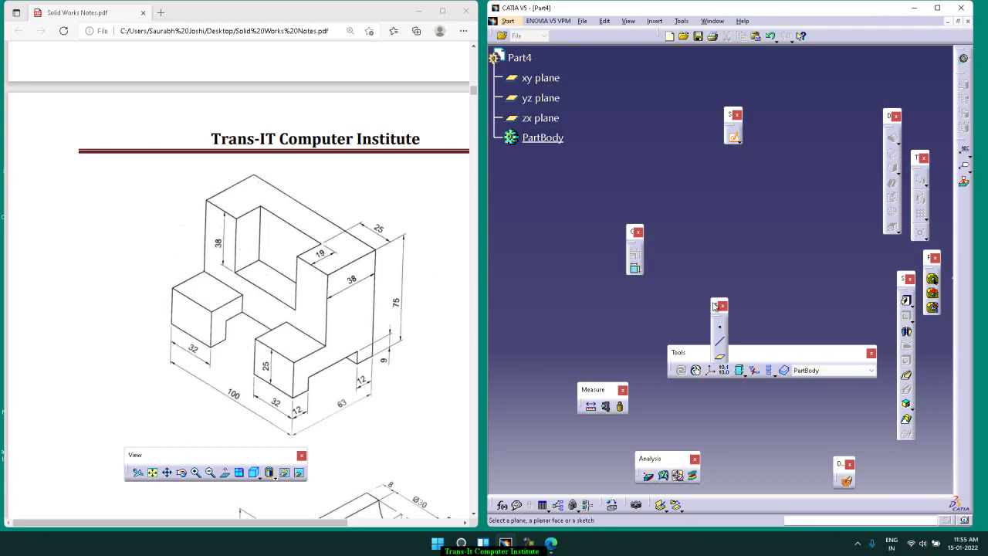
{"action": "left_click_drag", "start_coordinate": [715, 305], "coordinate": [834, 178]}
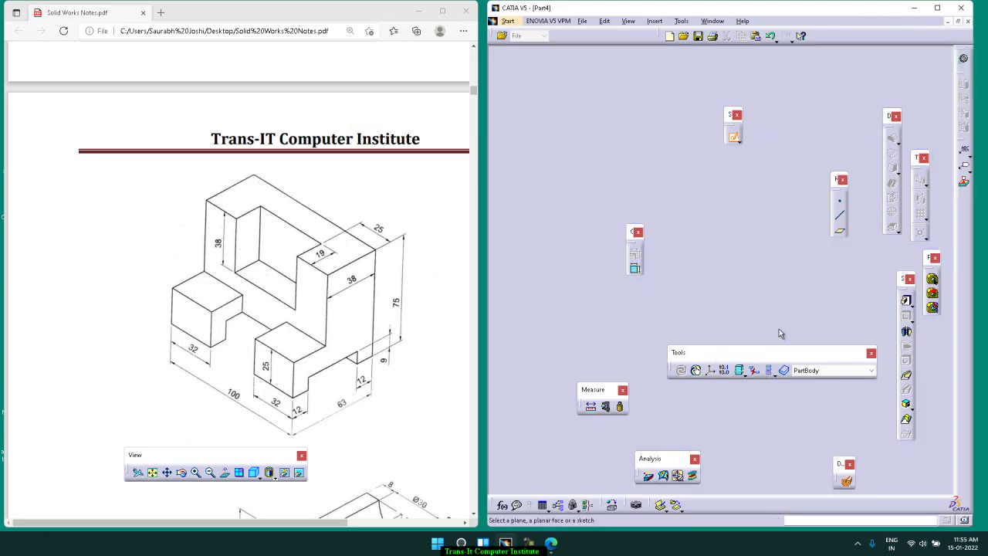
{"action": "left_click_drag", "start_coordinate": [777, 360], "coordinate": [742, 407]}
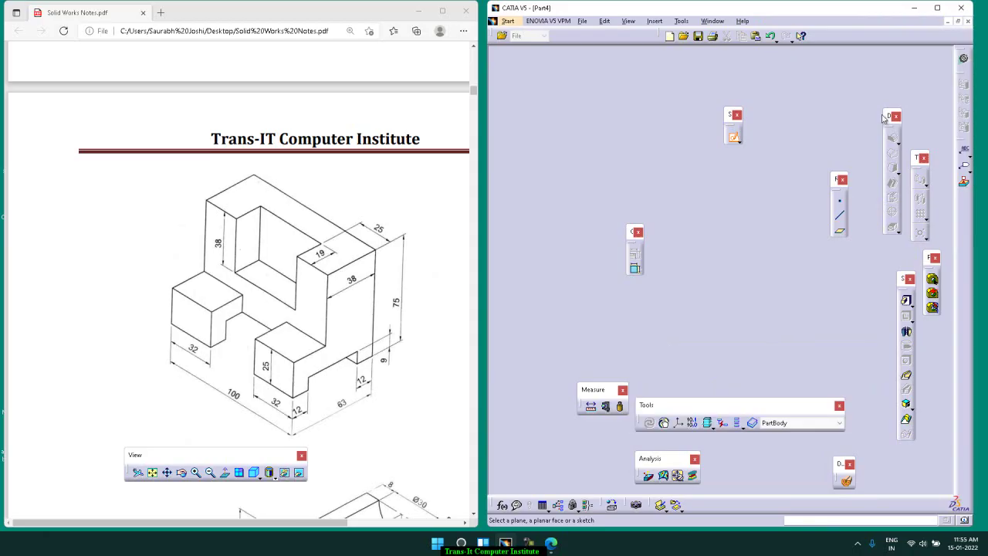
{"action": "left_click", "coordinate": [939, 9]}
{"action": "left_click", "coordinate": [952, 7]}
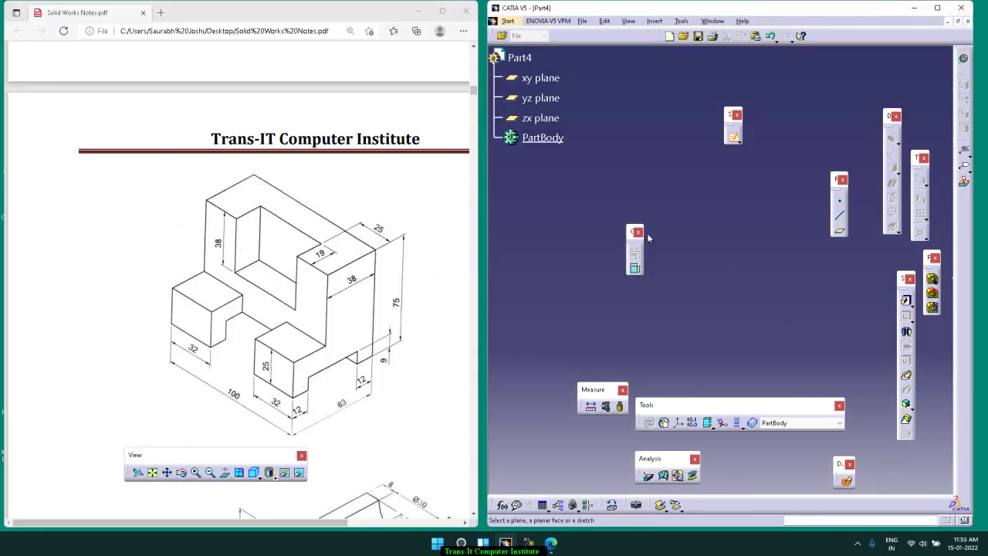
{"action": "left_click", "coordinate": [629, 22]}
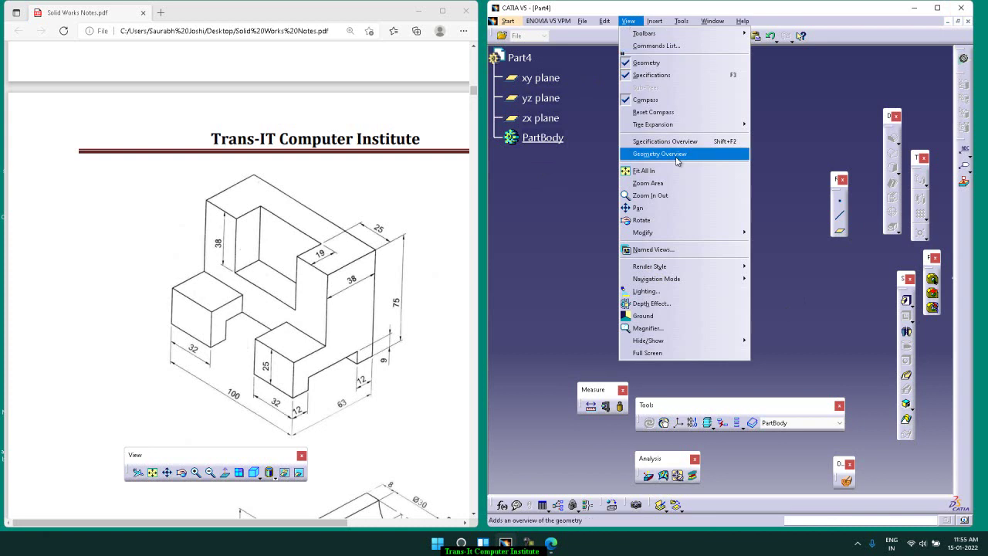
{"action": "mouse_move", "coordinate": [678, 125]}
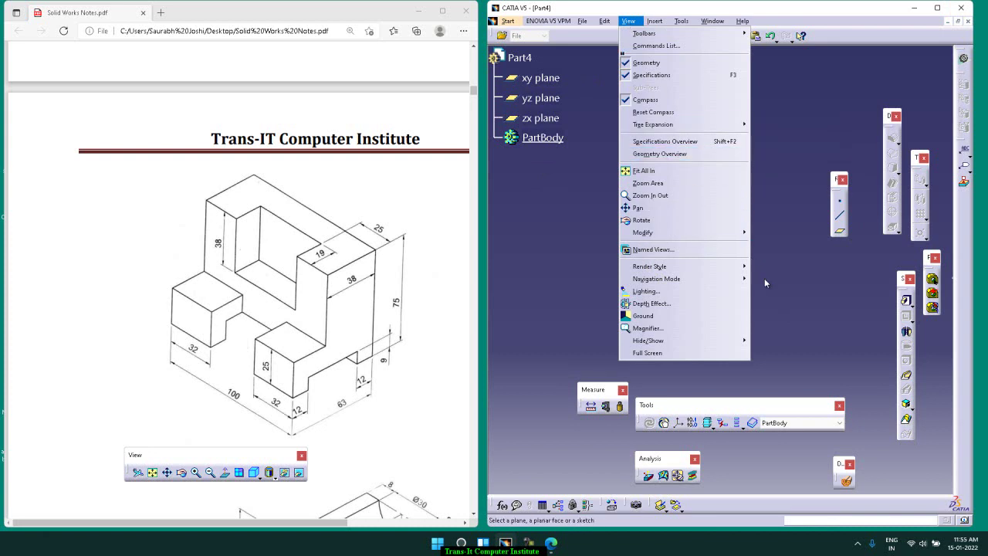
{"action": "left_click", "coordinate": [816, 362]}
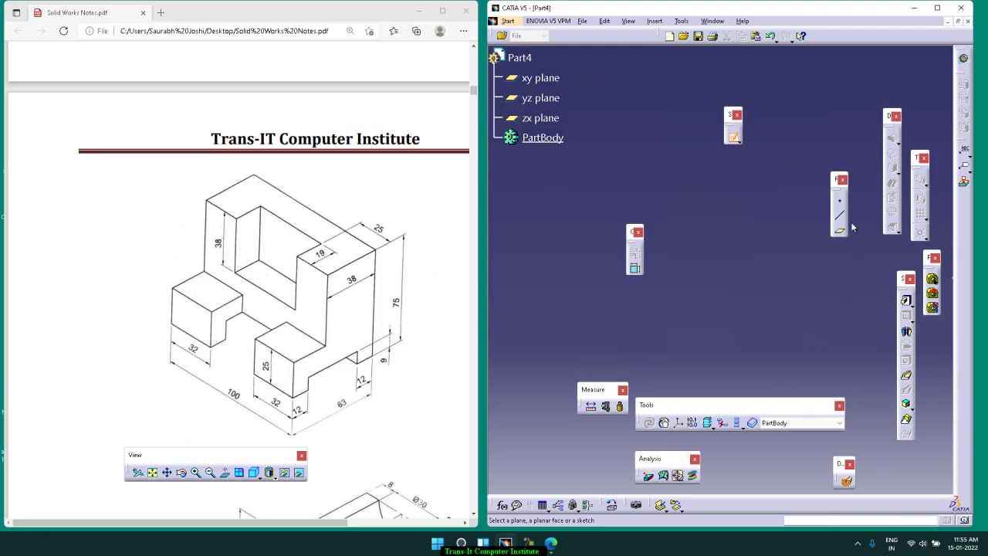
{"action": "left_click", "coordinate": [939, 9]}
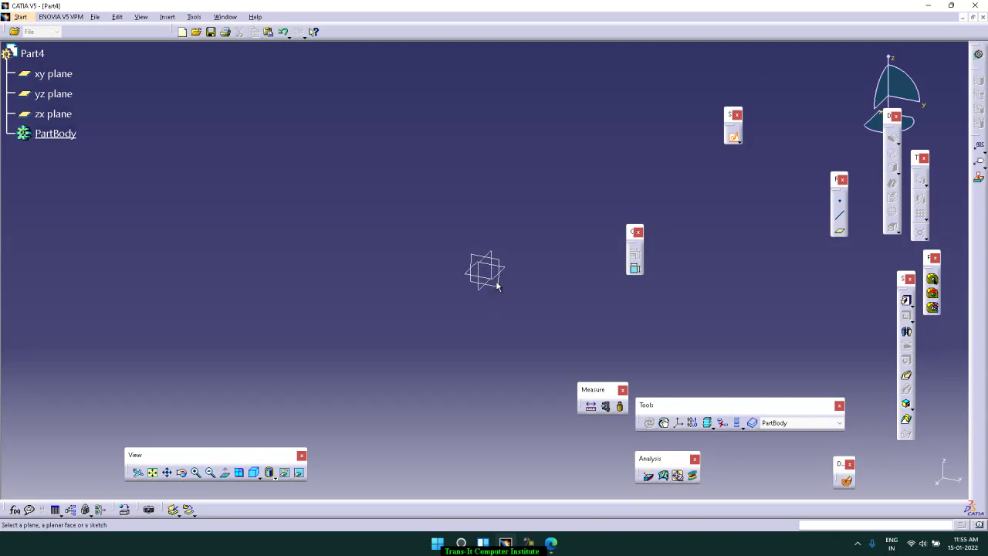
{"action": "left_click", "coordinate": [957, 8]}
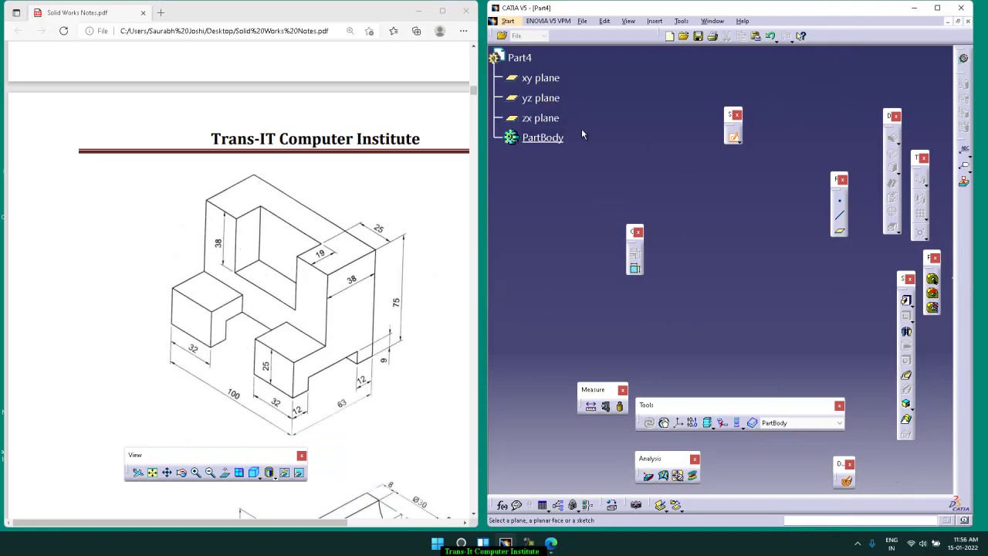
Open a sketch on the yz plane and move the Profile toolbar clear of the specification tree
{"action": "left_click", "coordinate": [545, 99]}
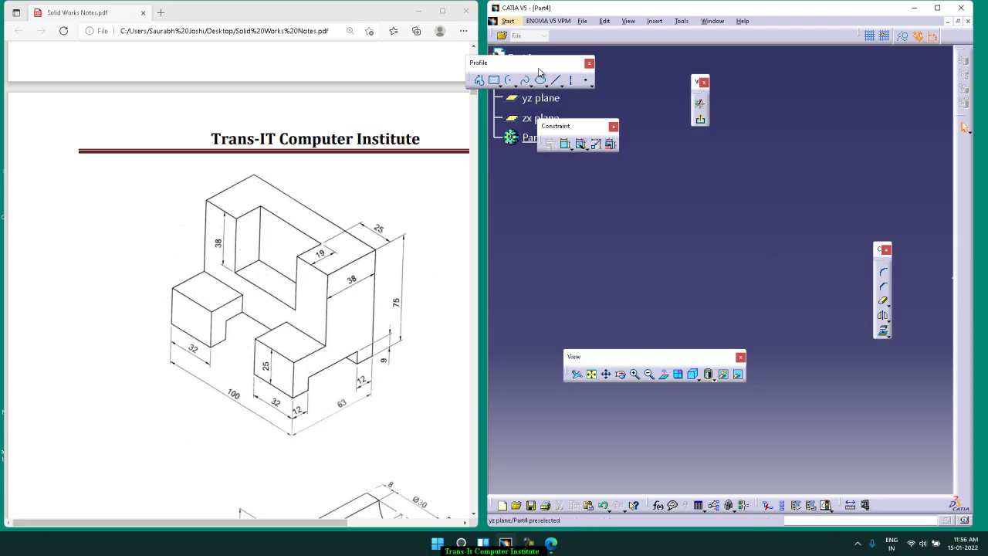
{"action": "left_click_drag", "start_coordinate": [539, 71], "coordinate": [860, 188]}
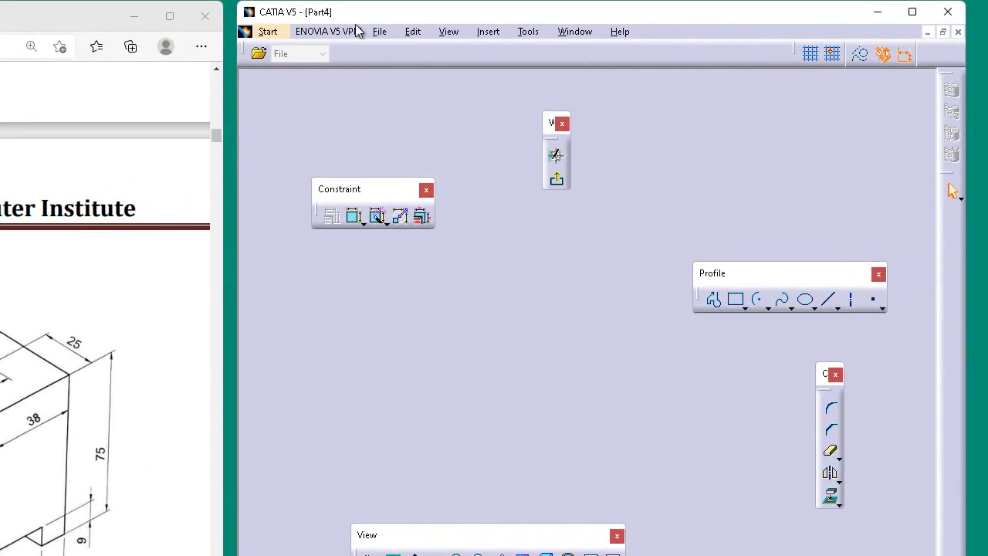
{"action": "left_click", "coordinate": [380, 32]}
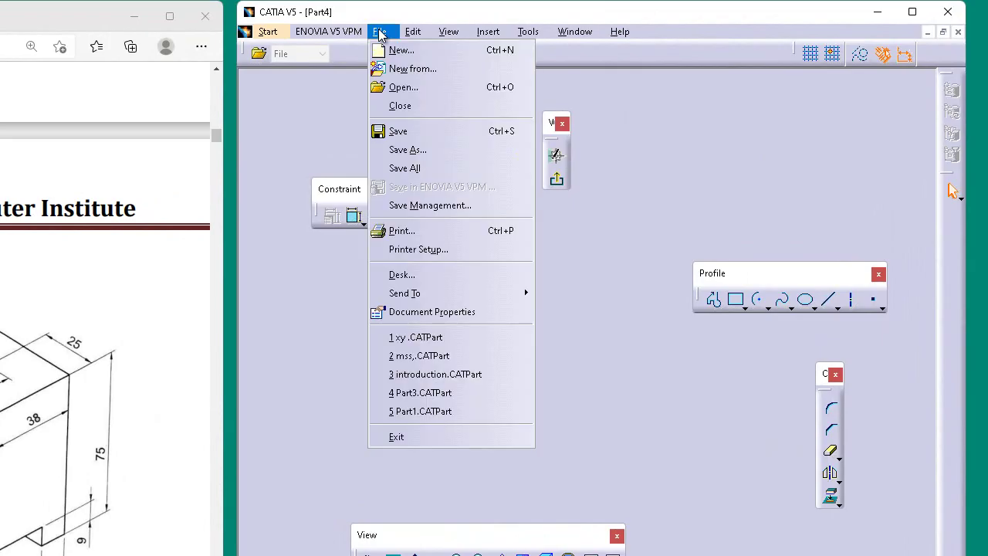
{"action": "left_click", "coordinate": [735, 149]}
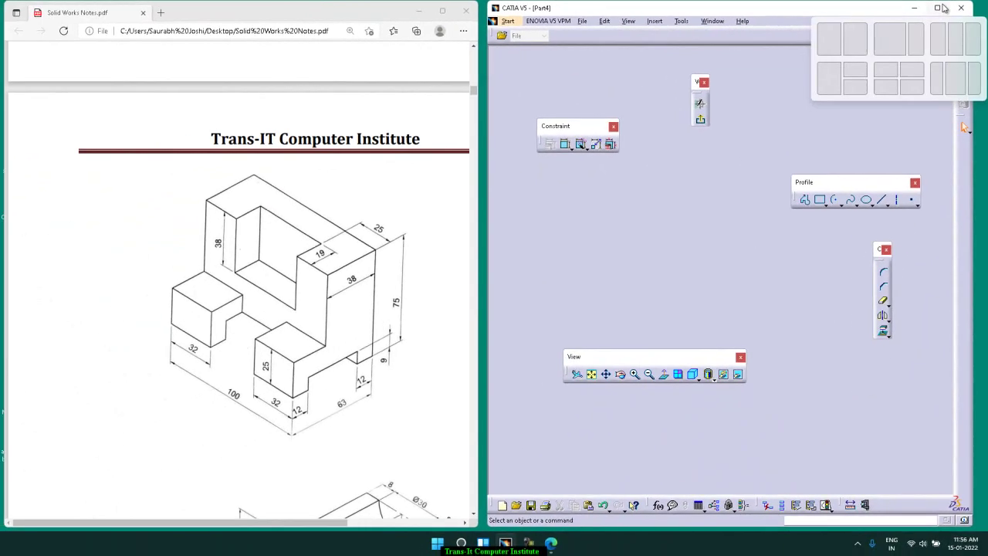
{"action": "left_click", "coordinate": [912, 11]}
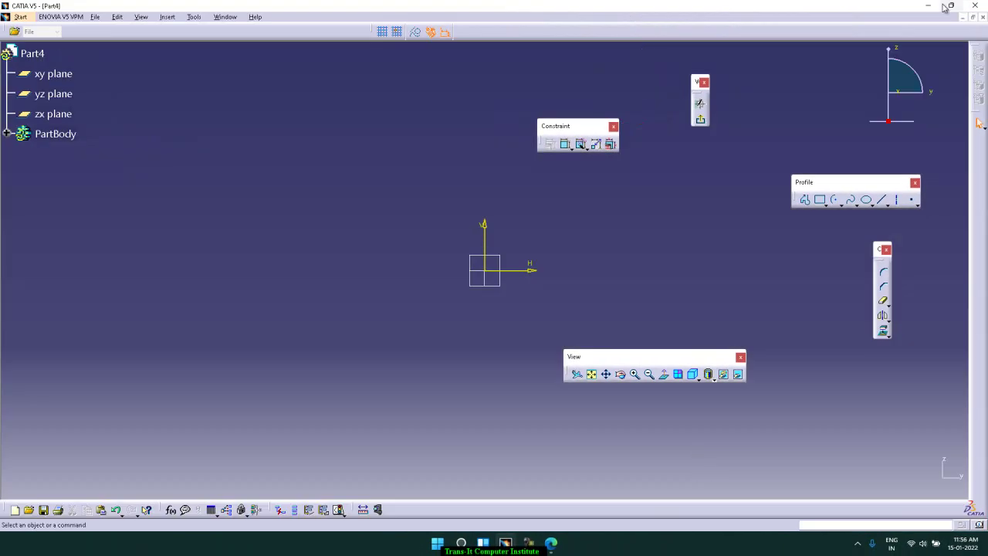
{"action": "left_click", "coordinate": [948, 7]}
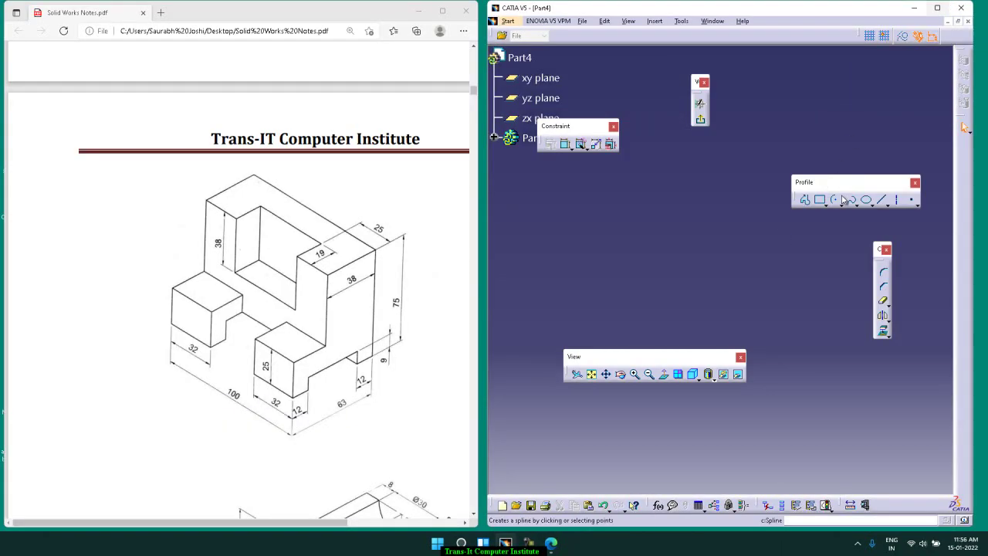
{"action": "left_click", "coordinate": [805, 200]}
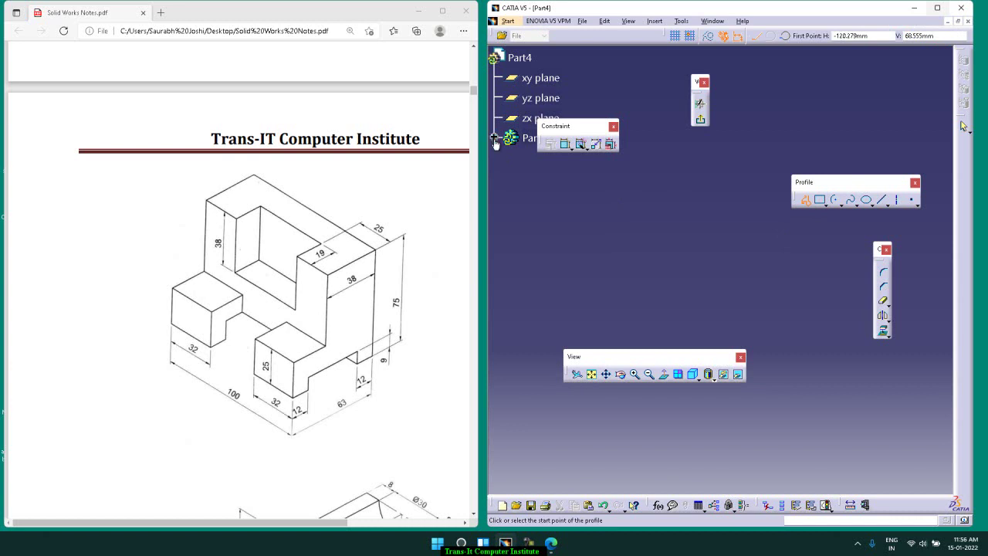
{"action": "double_click", "coordinate": [725, 11]}
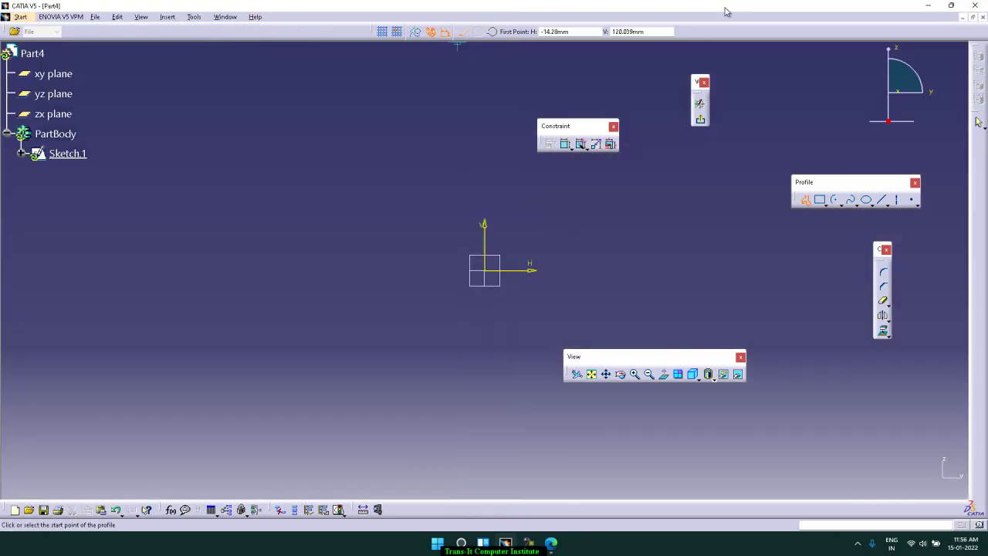
{"action": "double_click", "coordinate": [725, 11]}
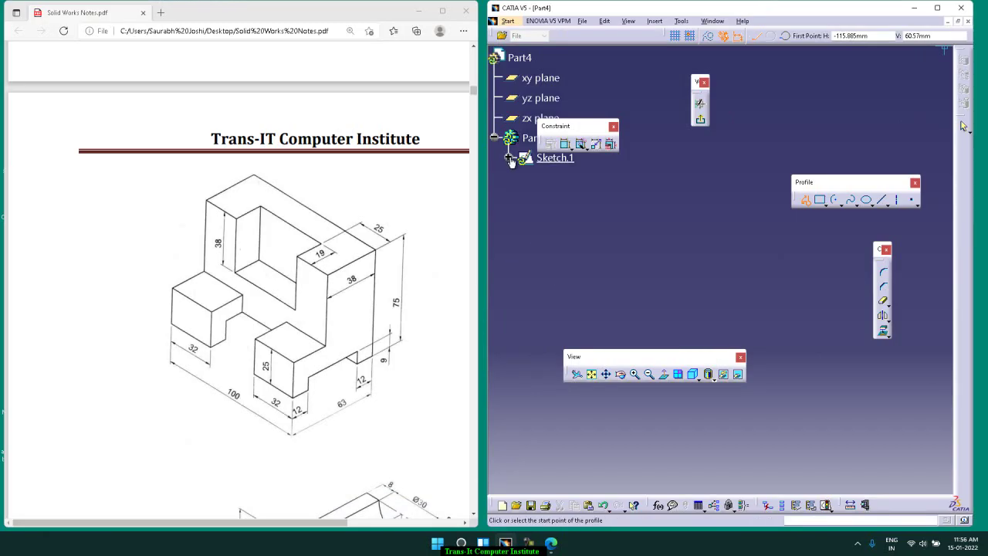
{"action": "key", "text": "Escape"}
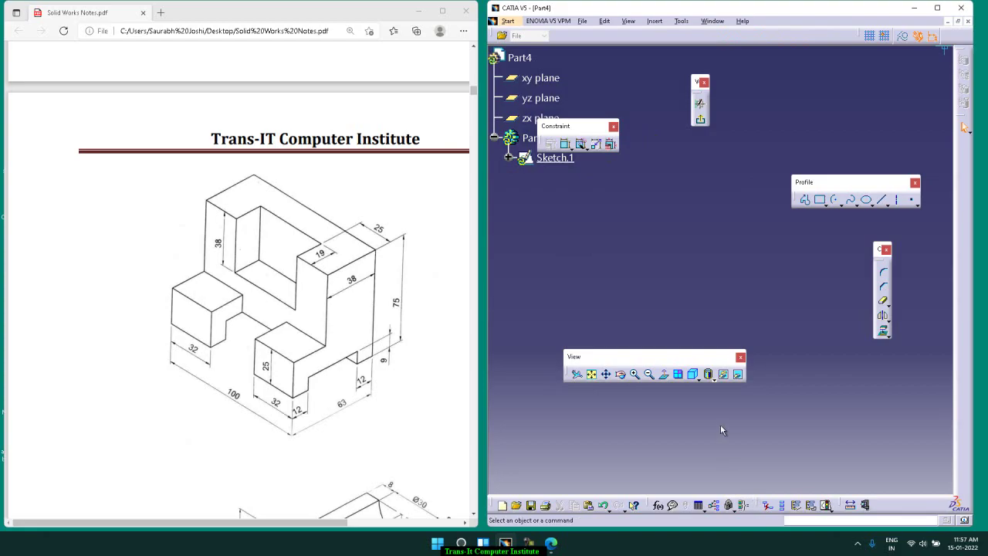
{"action": "left_click", "coordinate": [591, 23]}
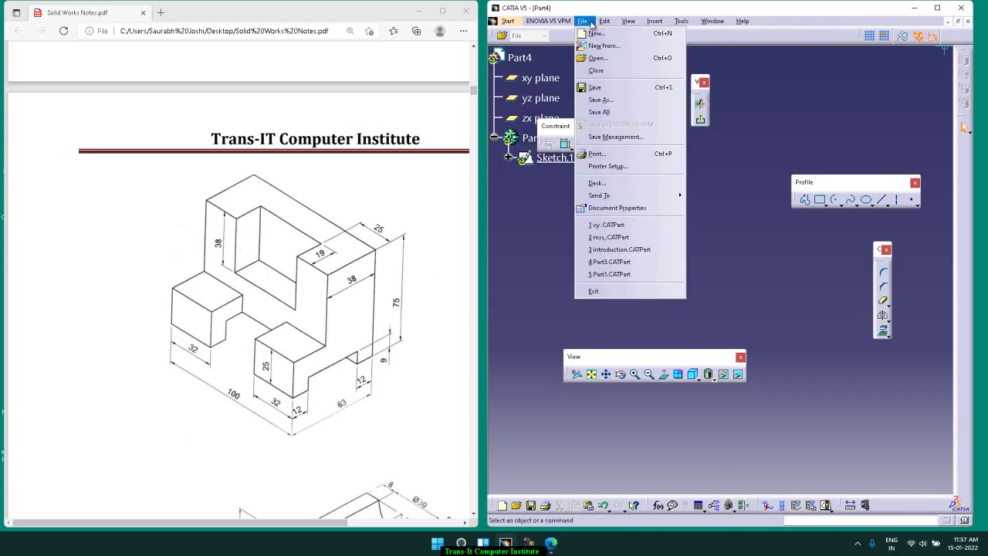
{"action": "mouse_move", "coordinate": [604, 24]}
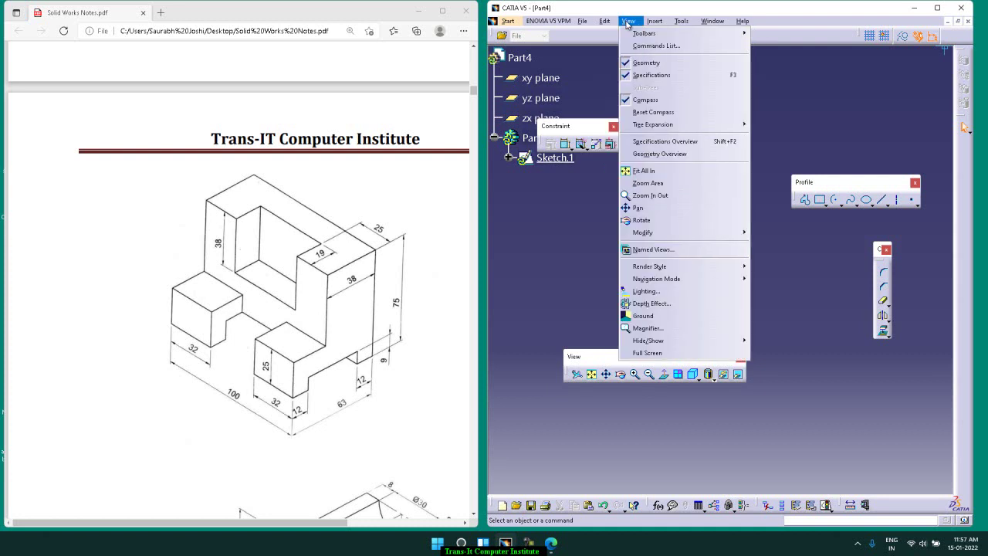
{"action": "mouse_move", "coordinate": [680, 23]}
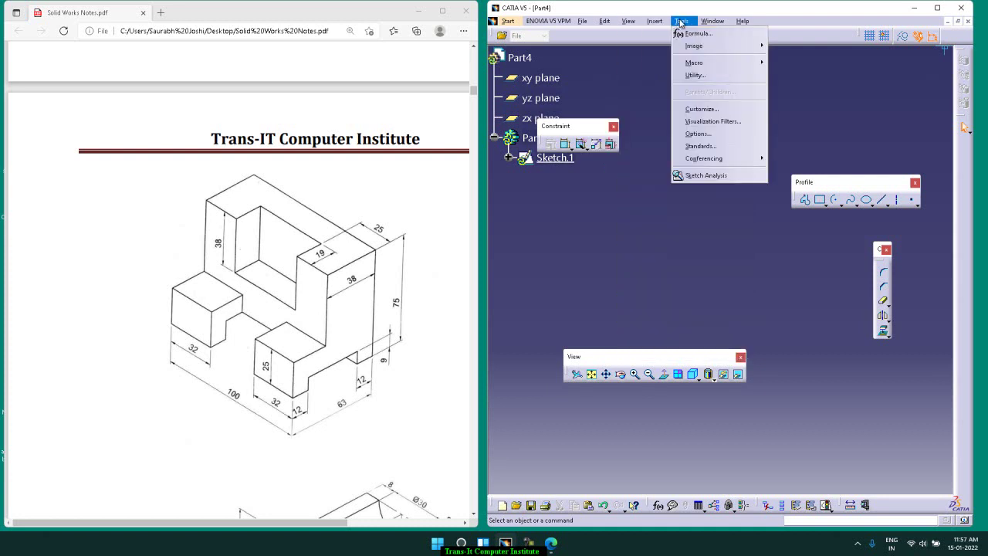
{"action": "left_click", "coordinate": [813, 134]}
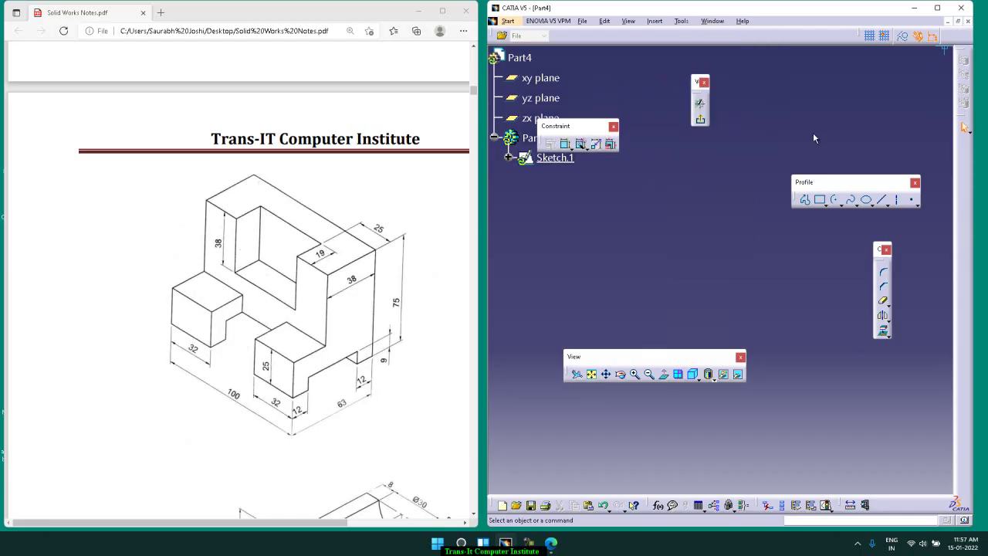
{"action": "left_click", "coordinate": [937, 8]}
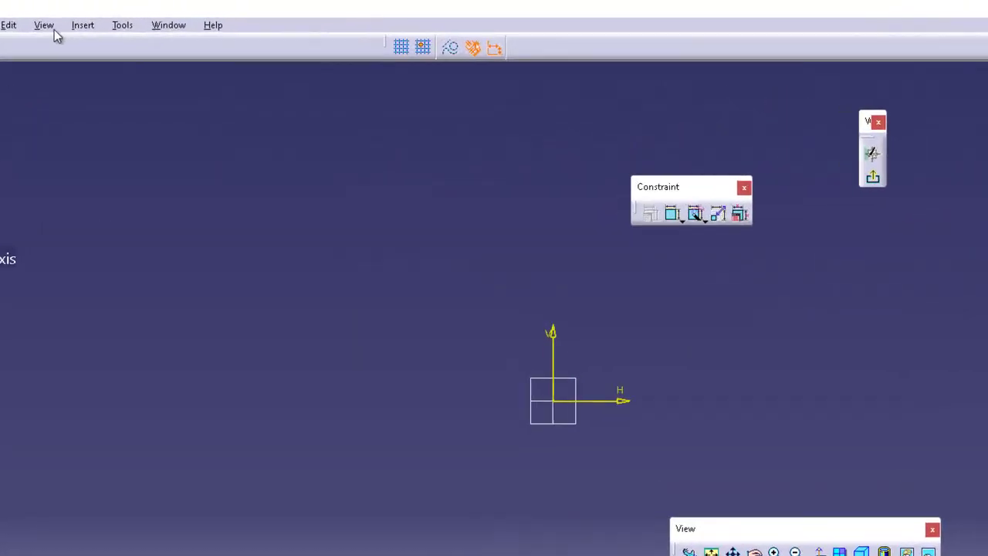
{"action": "left_click", "coordinate": [143, 19]}
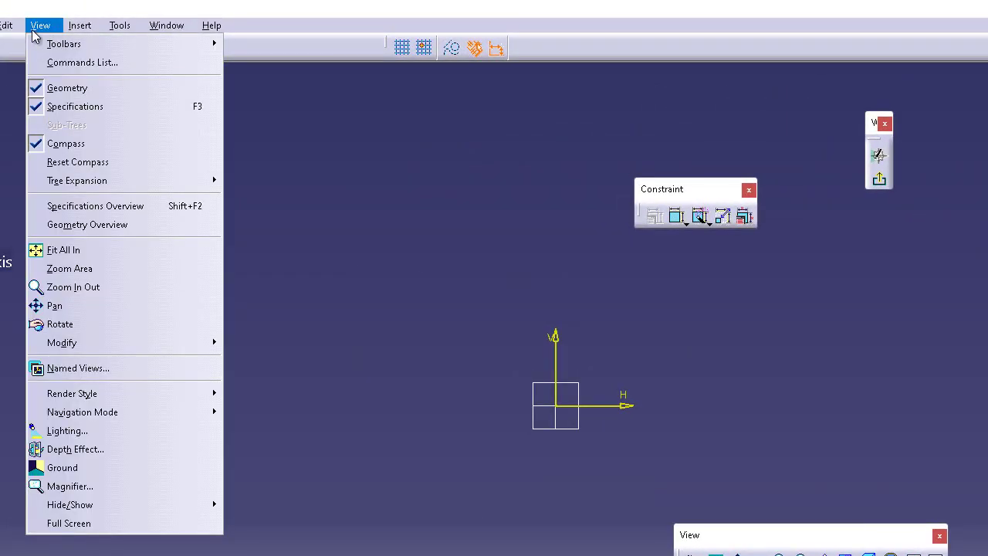
{"action": "mouse_move", "coordinate": [20, 31]}
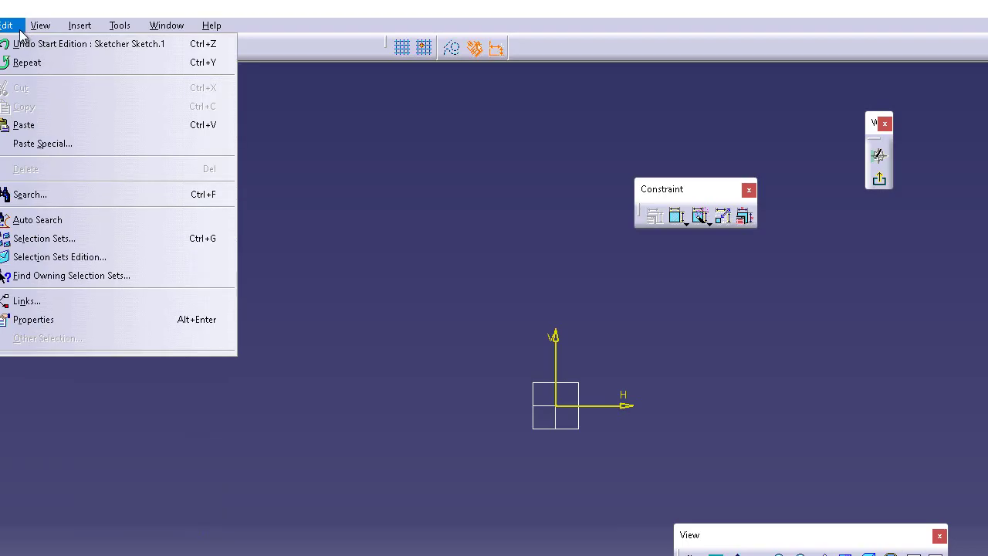
{"action": "mouse_move", "coordinate": [82, 26]}
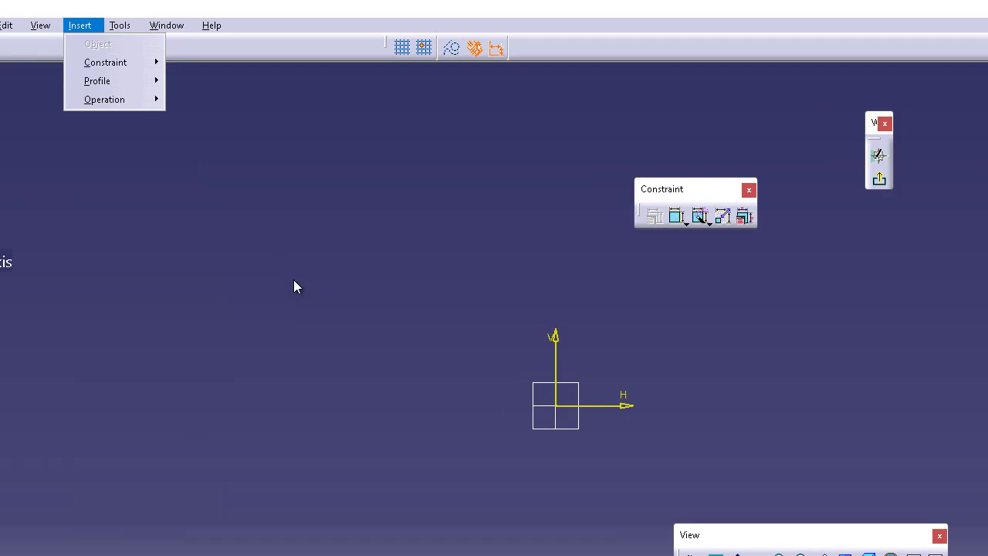
{"action": "left_click", "coordinate": [492, 400]}
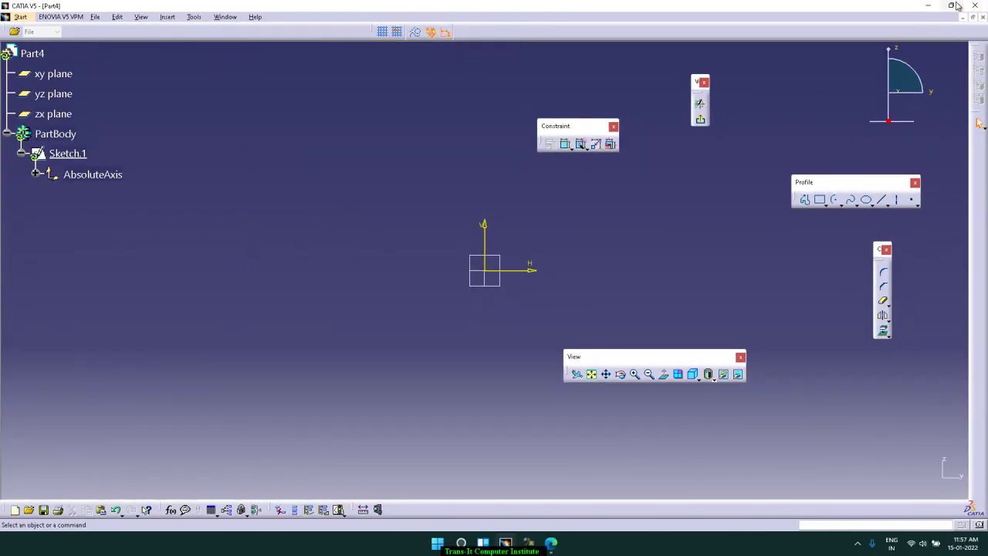
{"action": "left_click", "coordinate": [953, 5]}
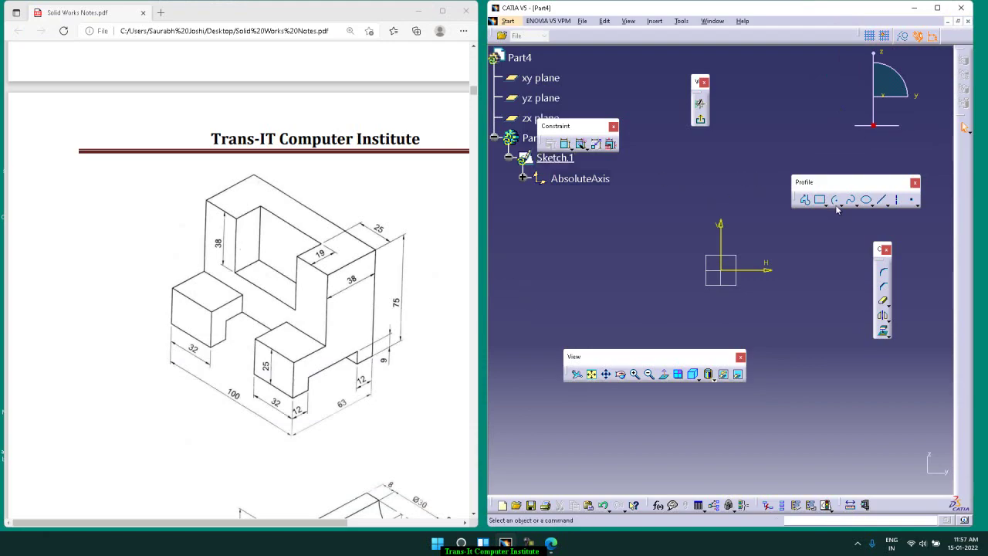
Begin a profile just above and to the right of the sketch origin with a 12 mm horizontal line for the first foot
{"action": "left_click", "coordinate": [806, 200]}
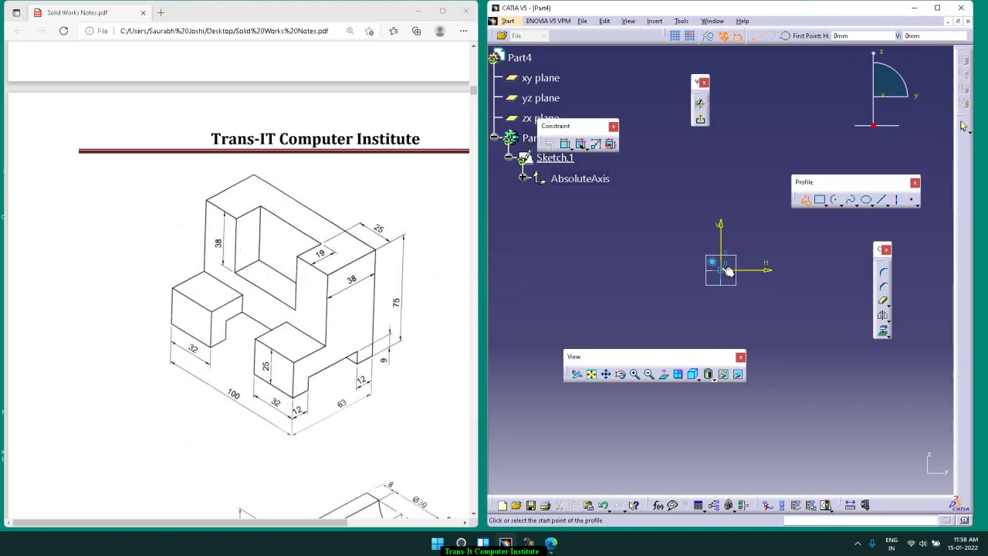
{"action": "left_click", "coordinate": [763, 244]}
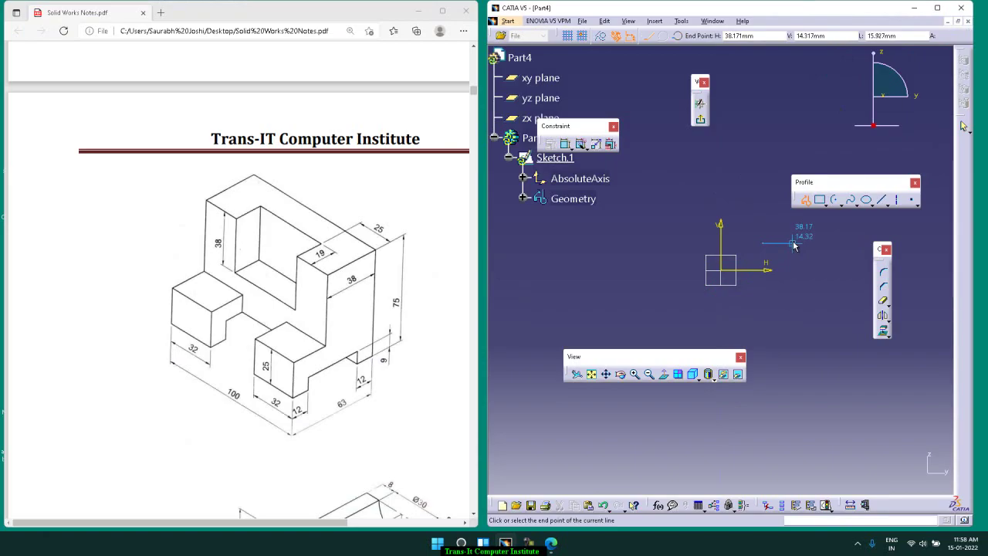
{"action": "key", "text": "Tab"}
{"action": "key", "text": "Tab"}
{"action": "key", "text": "Tab"}
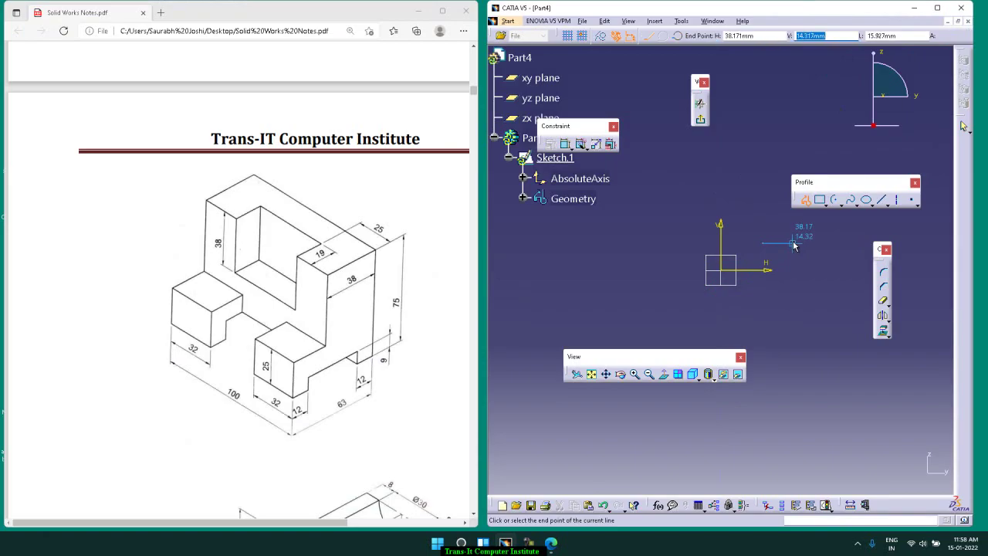
{"action": "type", "text": "12"}
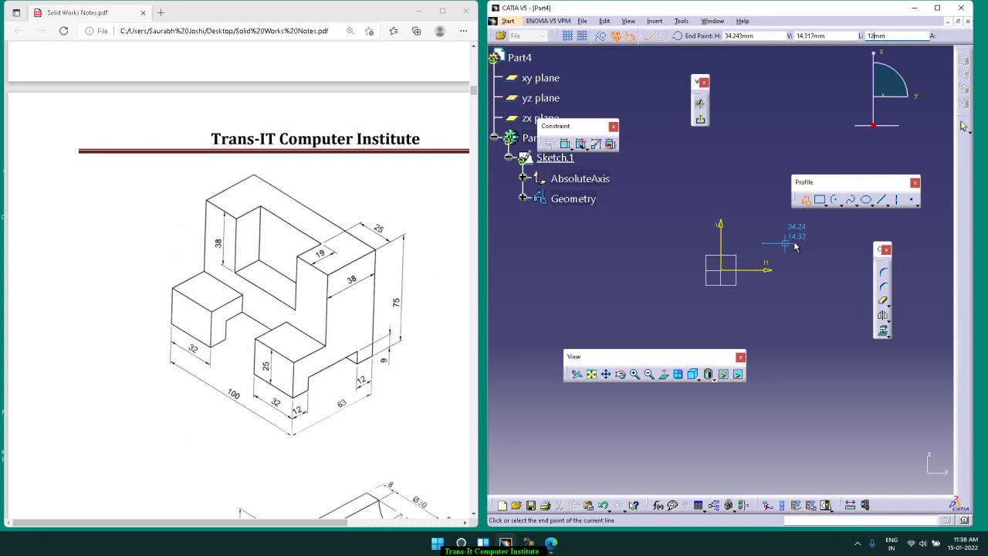
{"action": "left_click", "coordinate": [795, 245]}
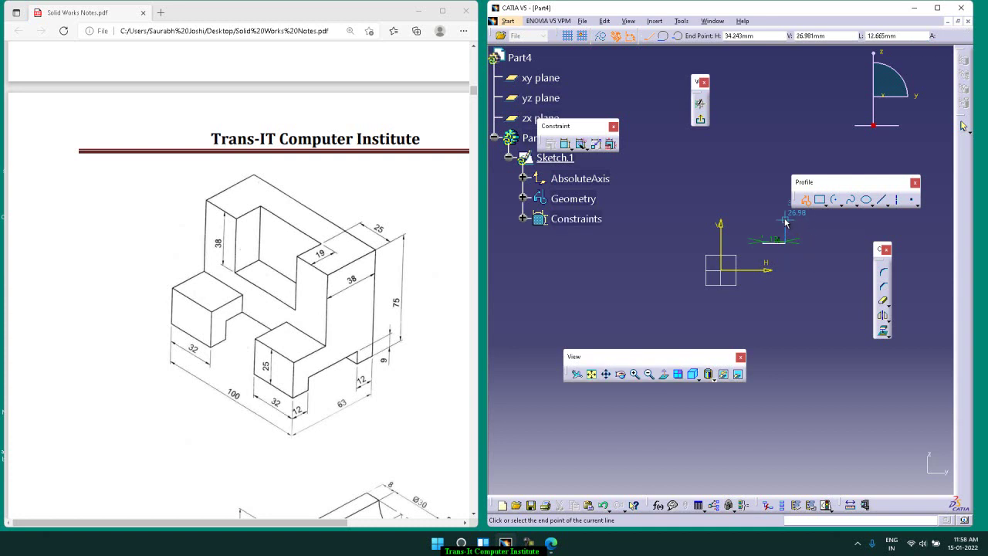
Continue the profile around the underside notch: about 13 mm up, about 43 mm horizontally to the right, and 9 mm down
{"action": "left_click", "coordinate": [785, 221]}
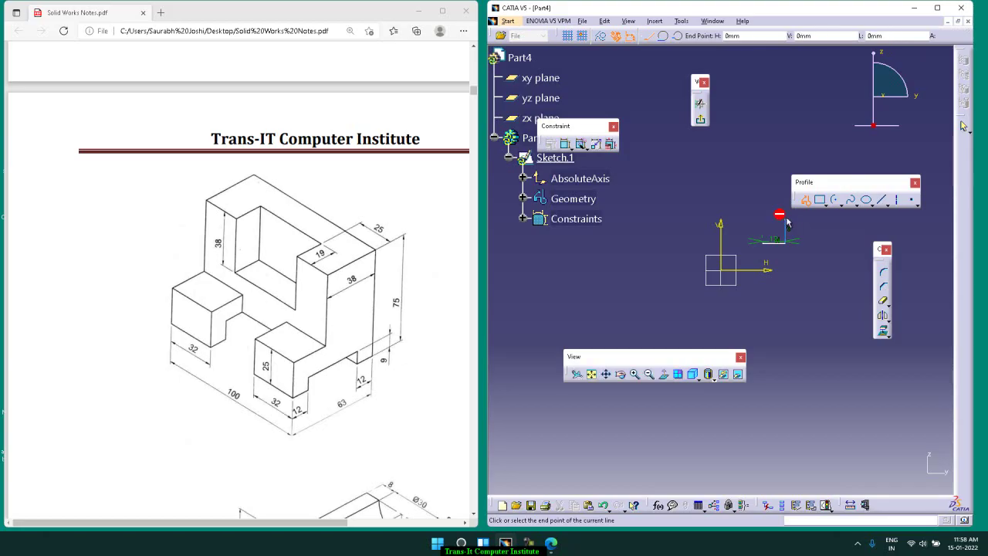
{"action": "left_click", "coordinate": [866, 221]}
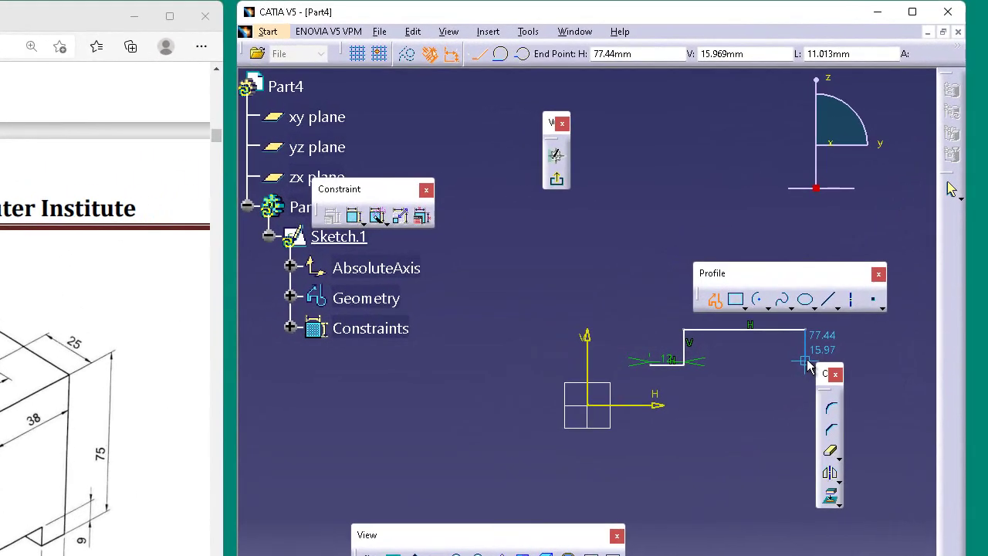
{"action": "key", "text": "Tab"}
{"action": "key", "text": "Tab"}
{"action": "key", "text": "Tab"}
{"action": "type", "text": "9mm"}
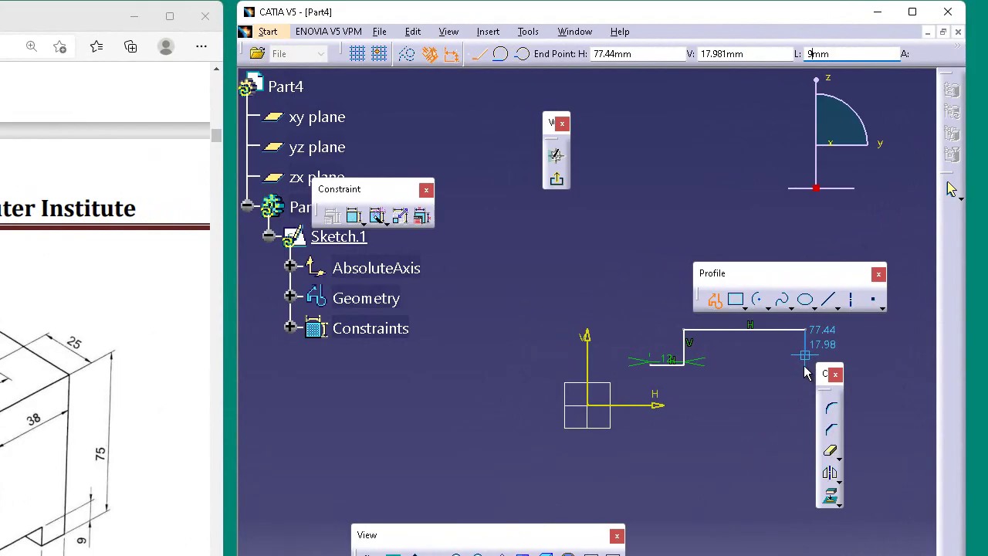
{"action": "key", "text": "Return"}
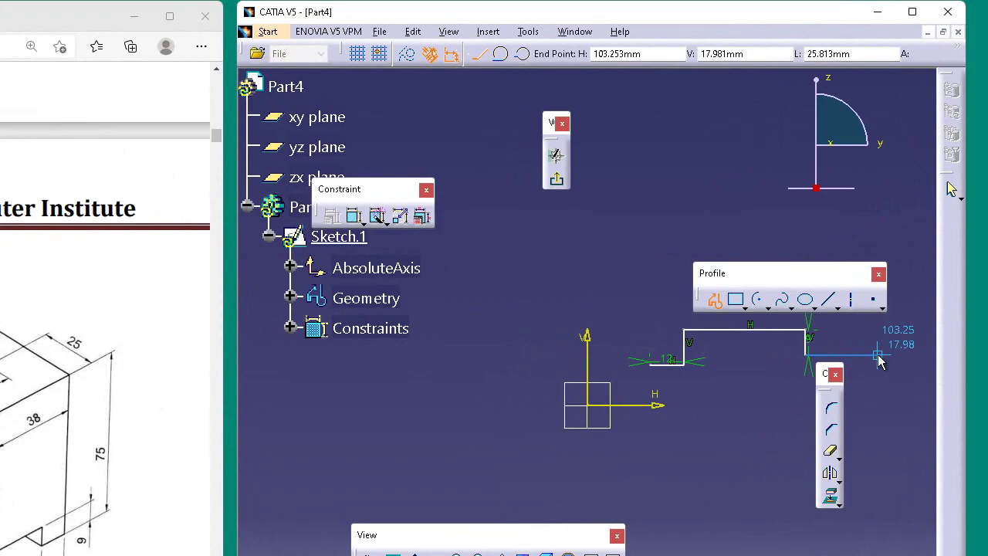
Add a 12 mm horizontal line to the right from the end of the 9 mm edge for the second foot
{"action": "key", "text": "Tab"}
{"action": "key", "text": "Tab"}
{"action": "key", "text": "Tab"}
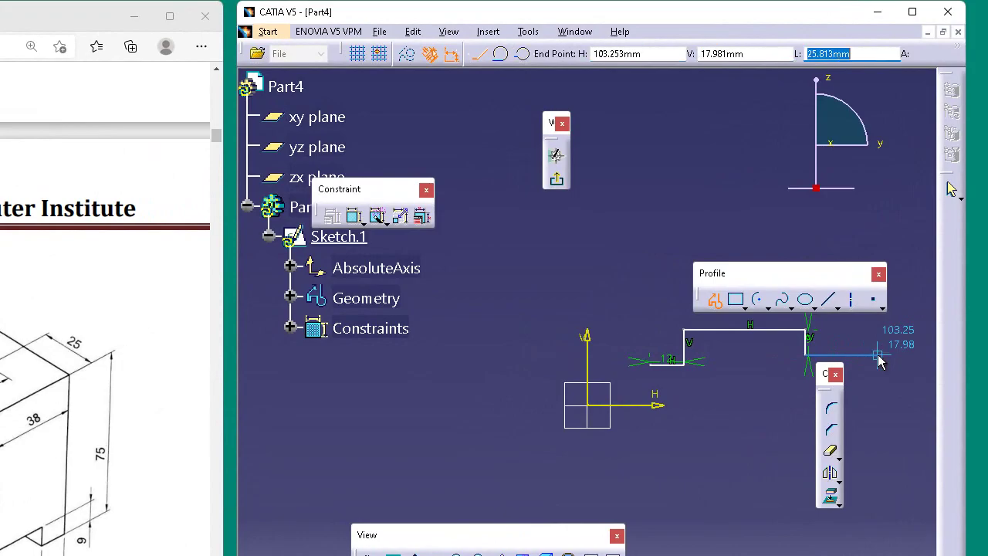
{"action": "type", "text": "12"}
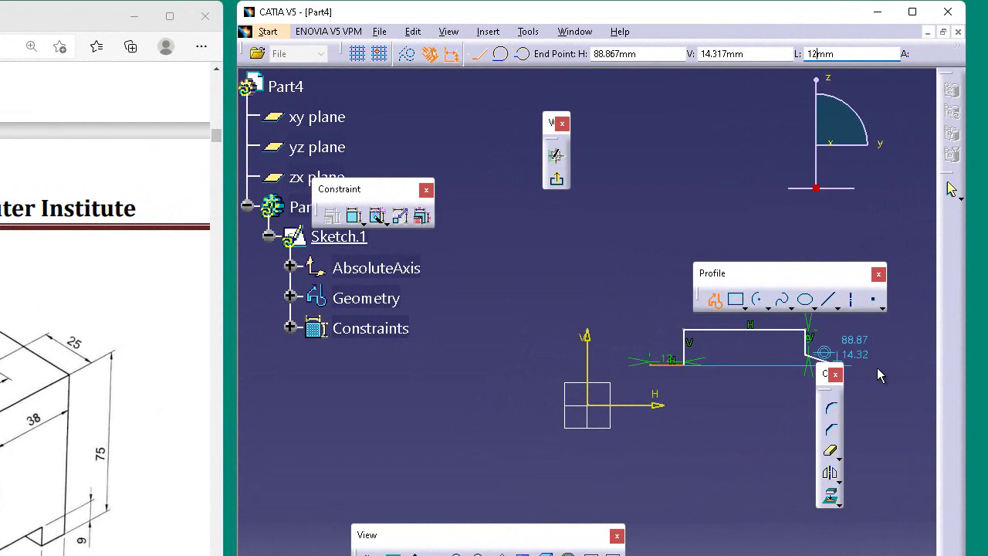
{"action": "key", "text": "Return"}
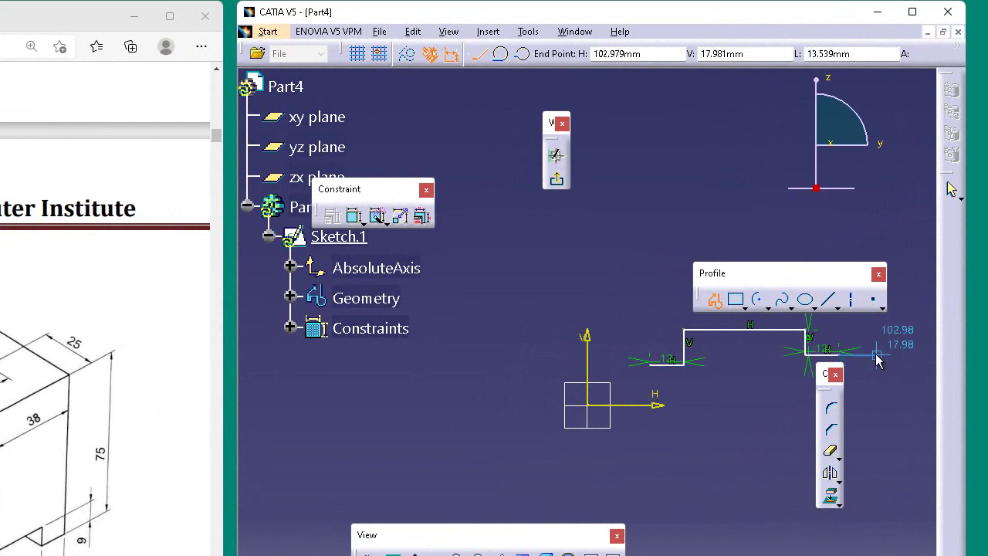